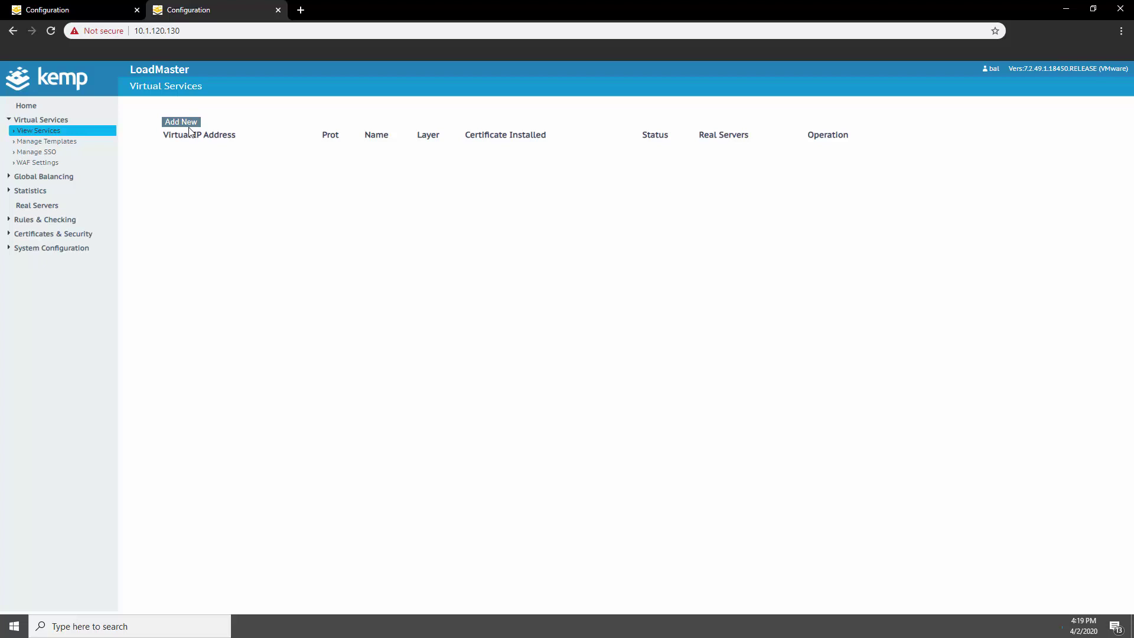
Create a virtual service named VMware Connection Server at 10.1.120.131 port 443
left_click(436, 149)
type("10.1.120.131")
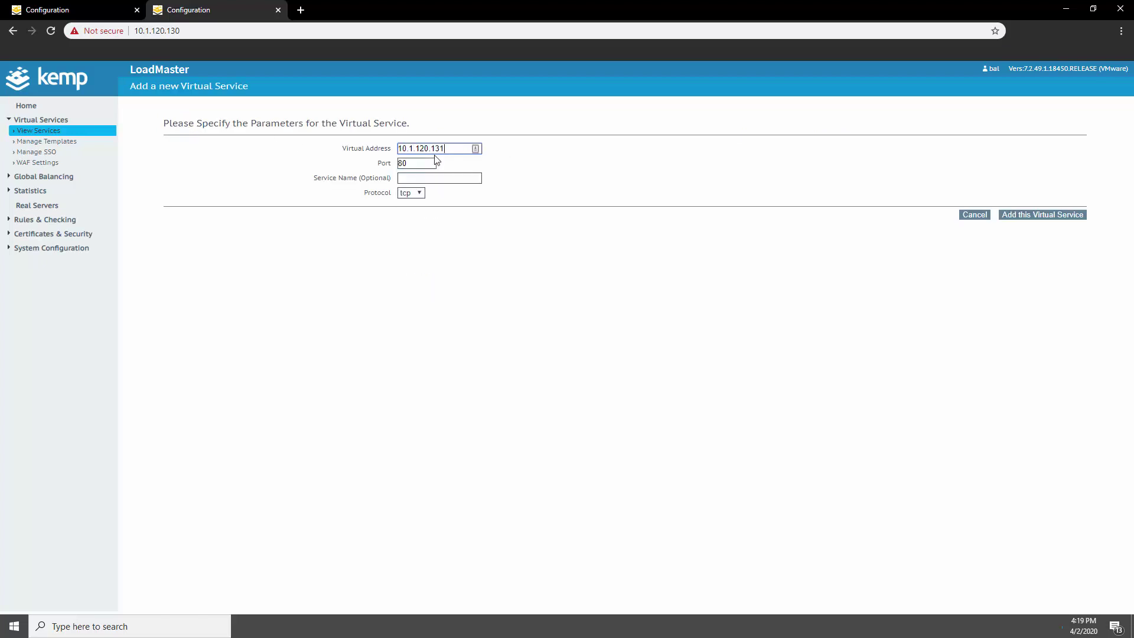
key("Tab")
type("443")
left_click(407, 176)
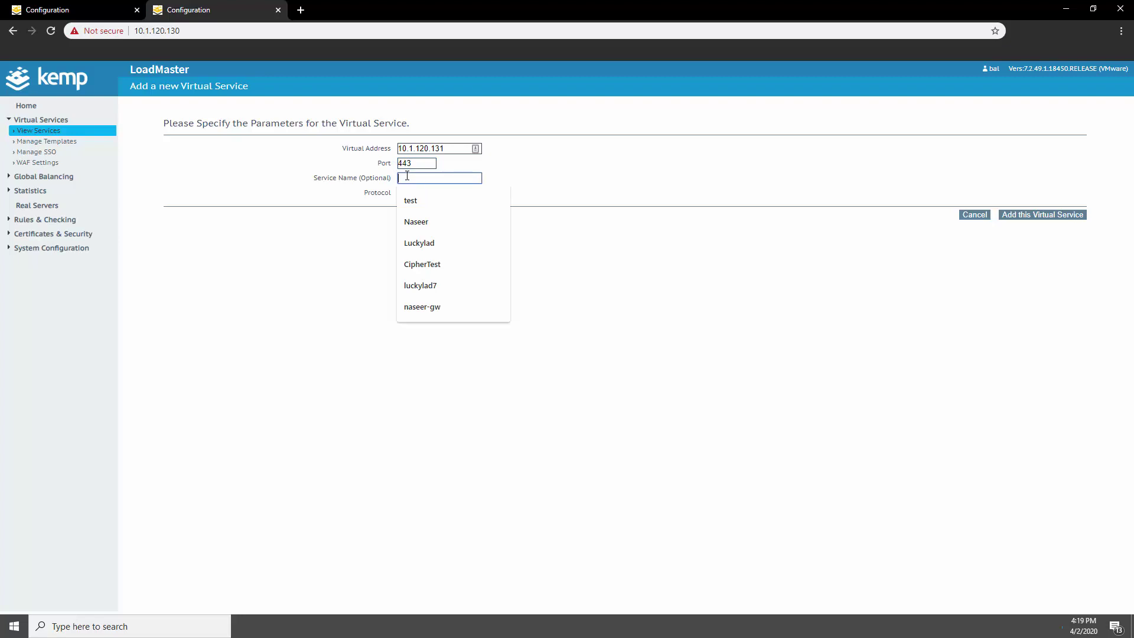
type("VM")
left_click(436, 201)
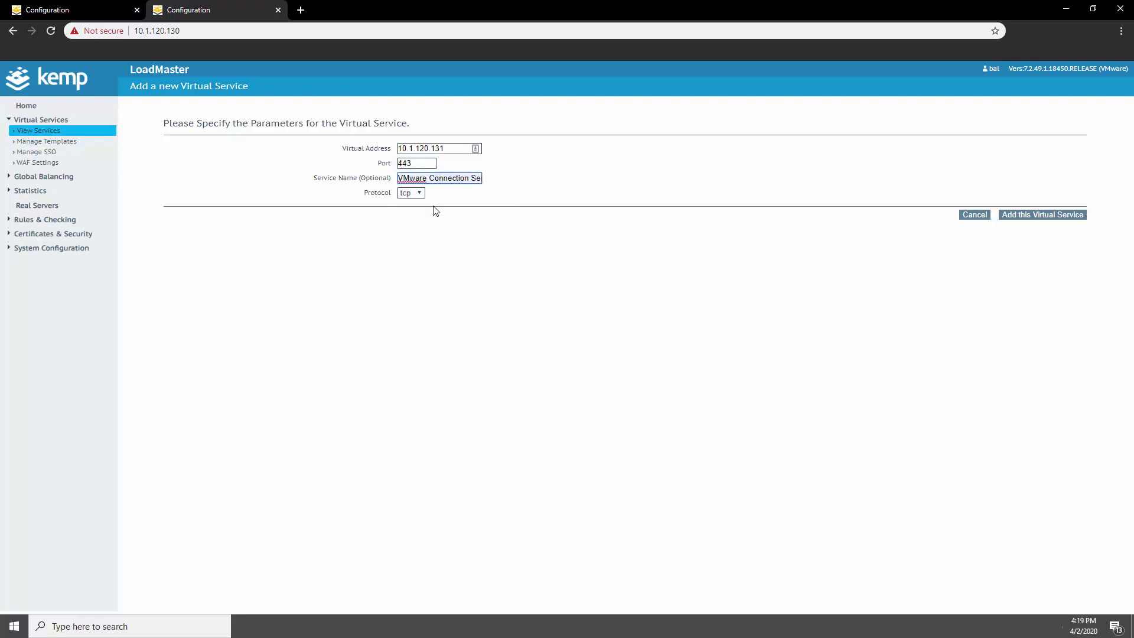
left_click(1024, 218)
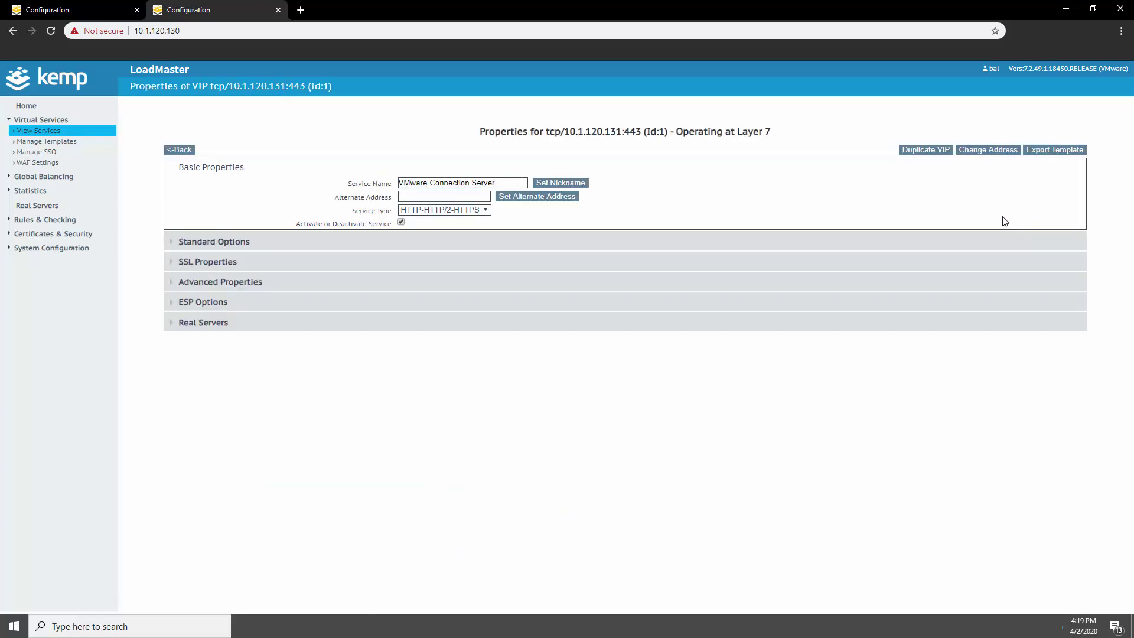
Turn off Subnet Originating Requests and set persistence to Source IP Address
left_click(240, 247)
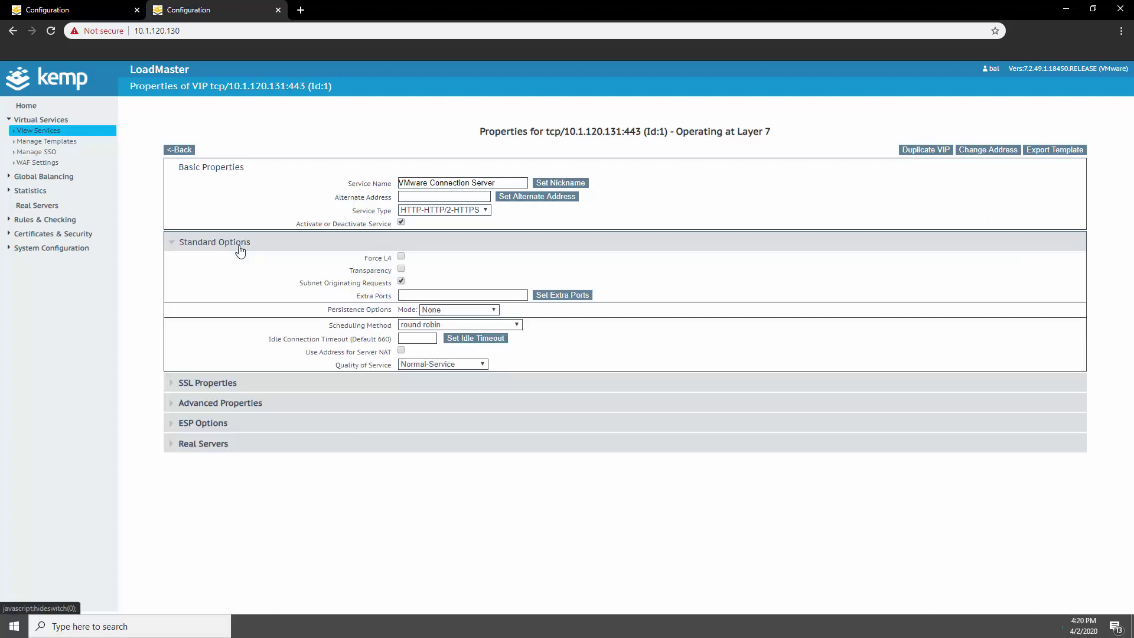
left_click(401, 281)
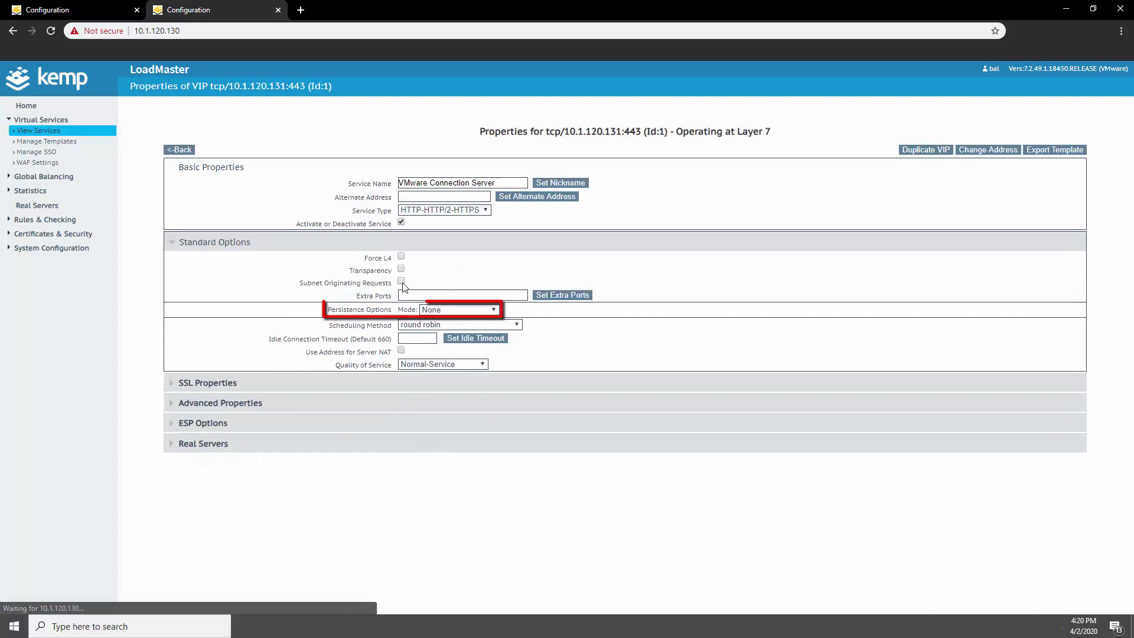
left_click(468, 307)
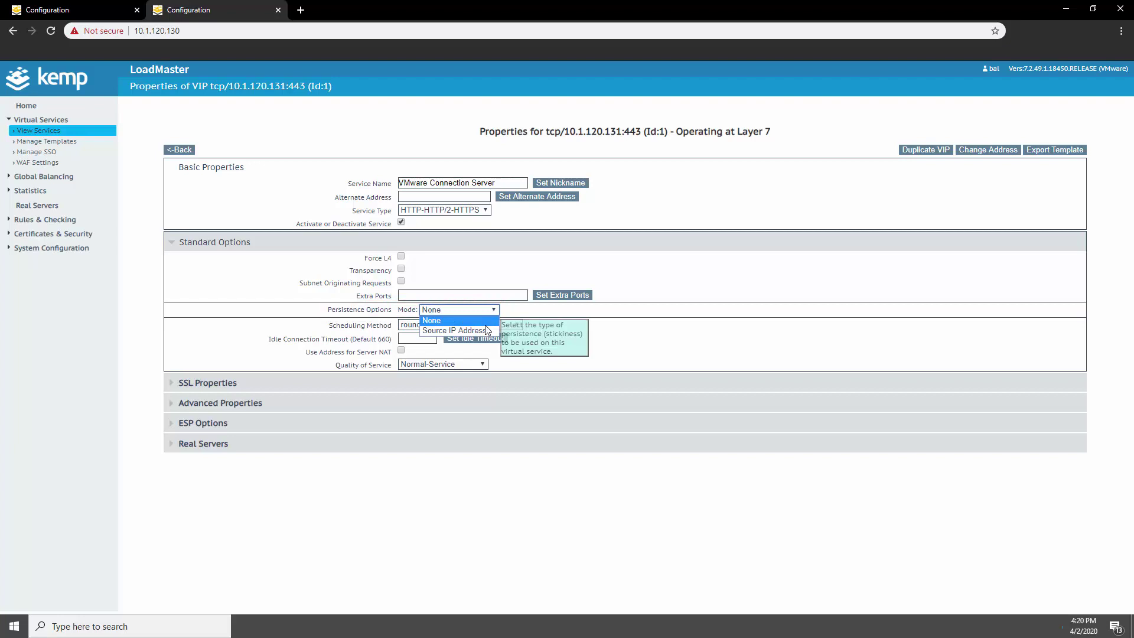
left_click(484, 329)
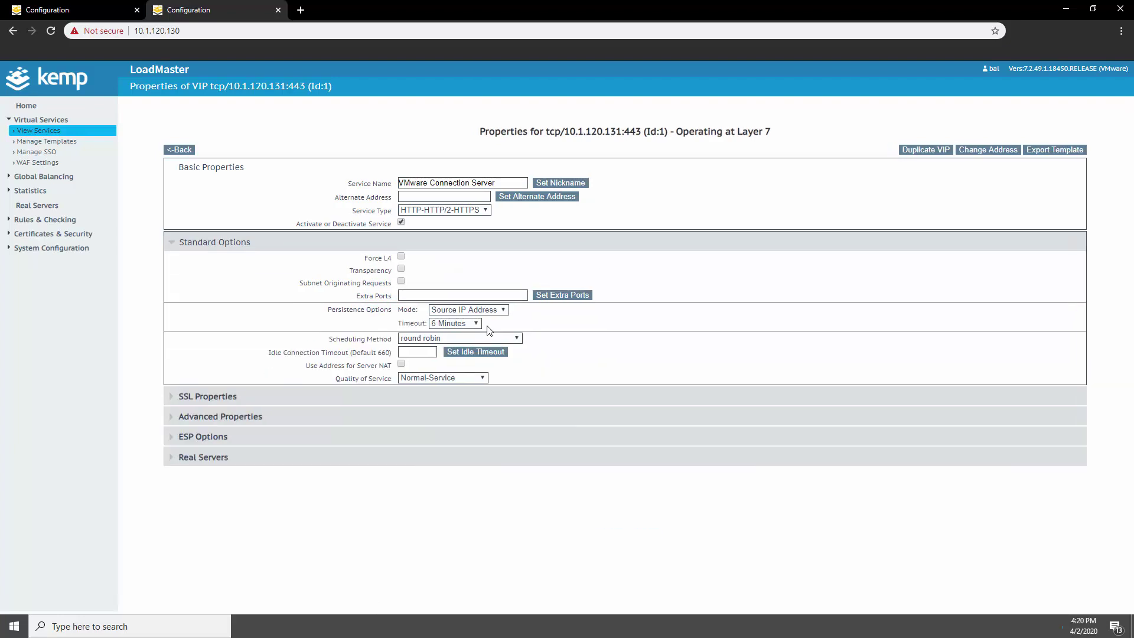
Add real servers 10.1.120.90 and 10.1.120.91 to the 443 service
left_click(181, 249)
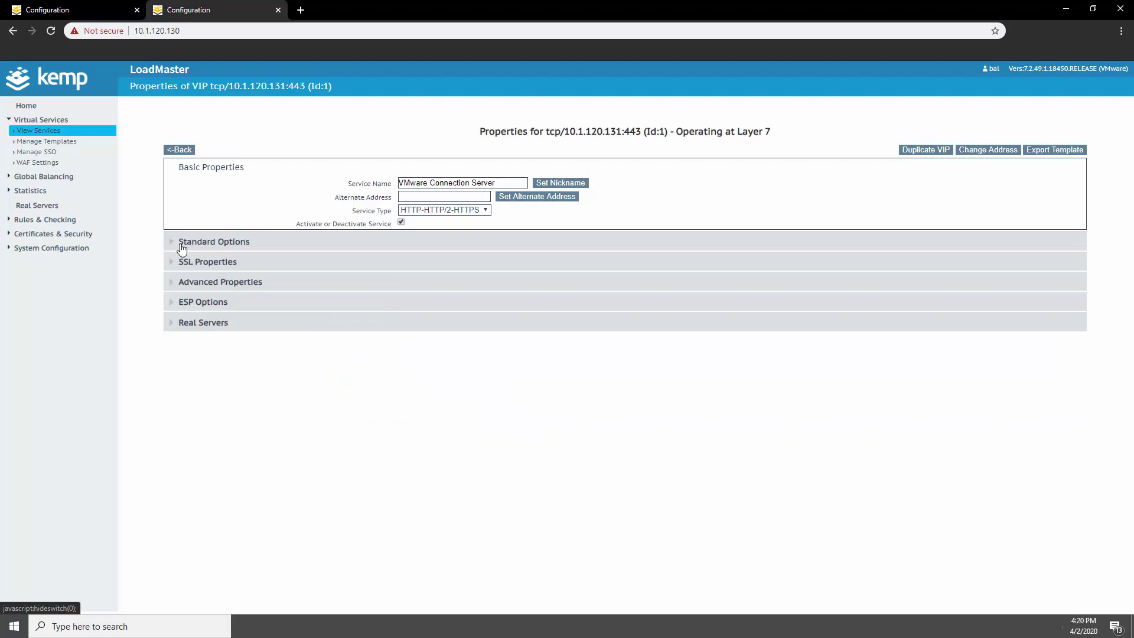
left_click(201, 325)
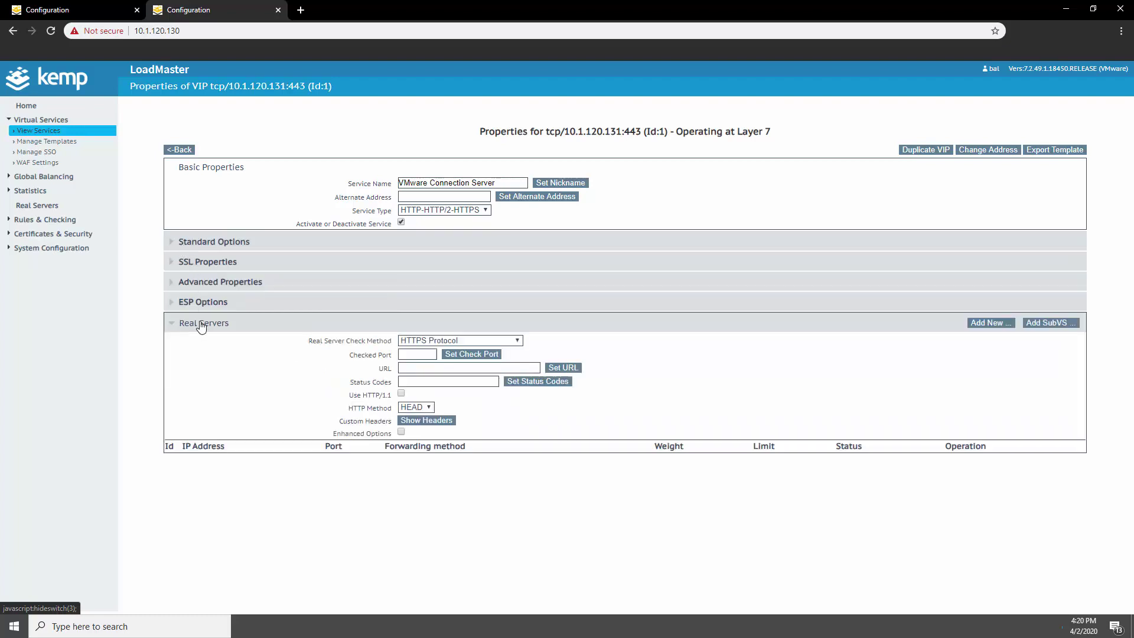
left_click(986, 322)
left_click(458, 161)
type("10")
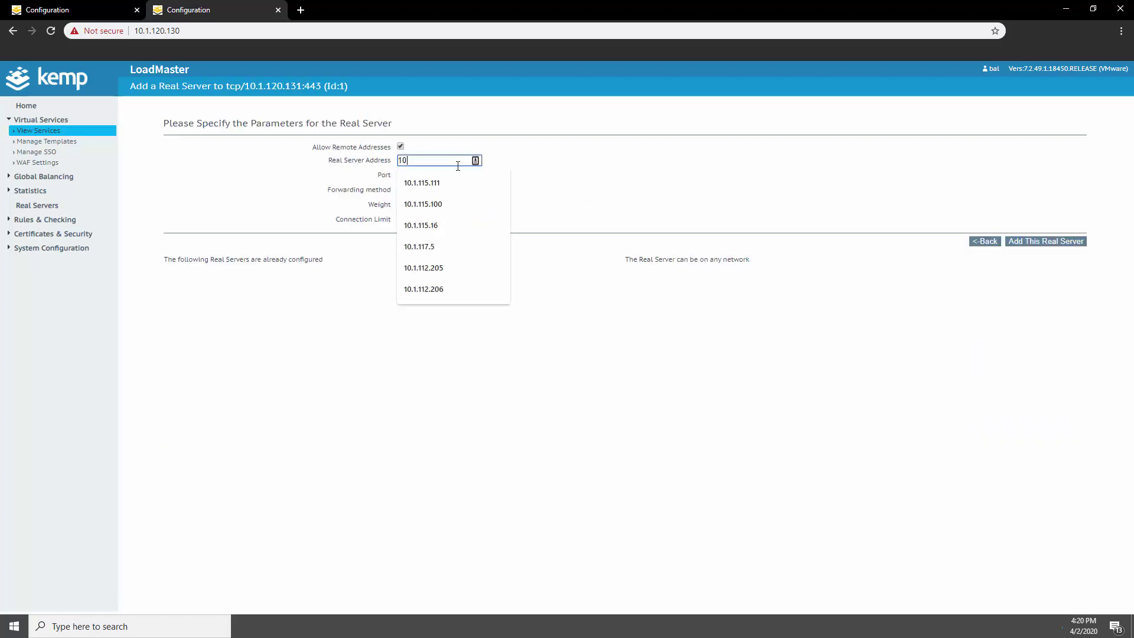
type(".1.120.90")
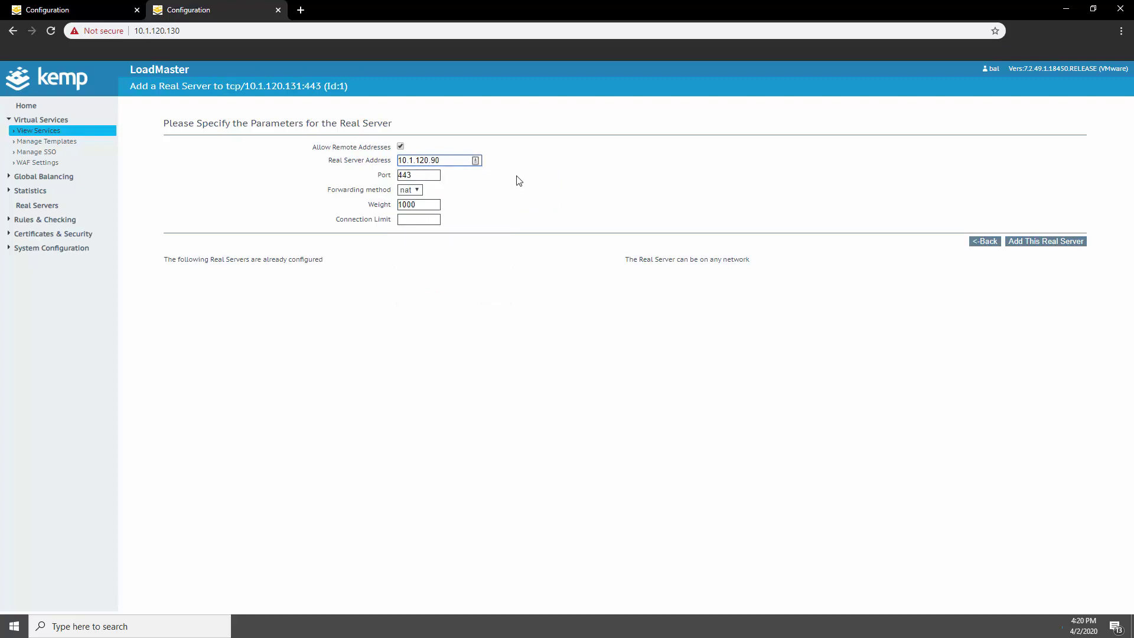
left_click(1045, 241)
left_click(664, 102)
left_click(455, 160)
type("10")
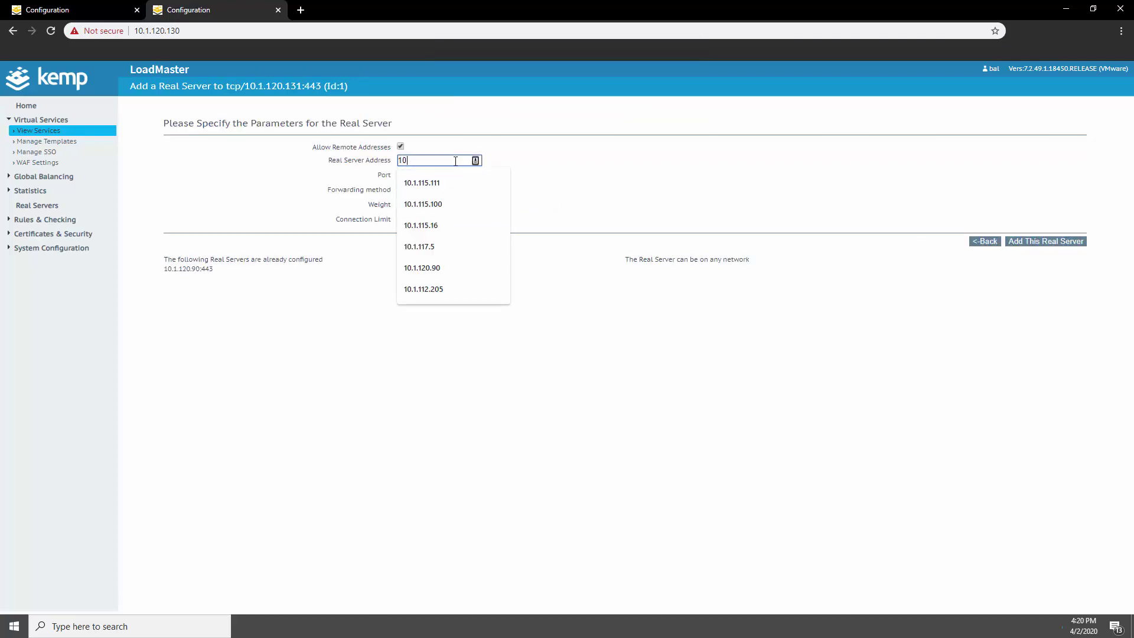
type(".1.120.91")
left_click(1021, 242)
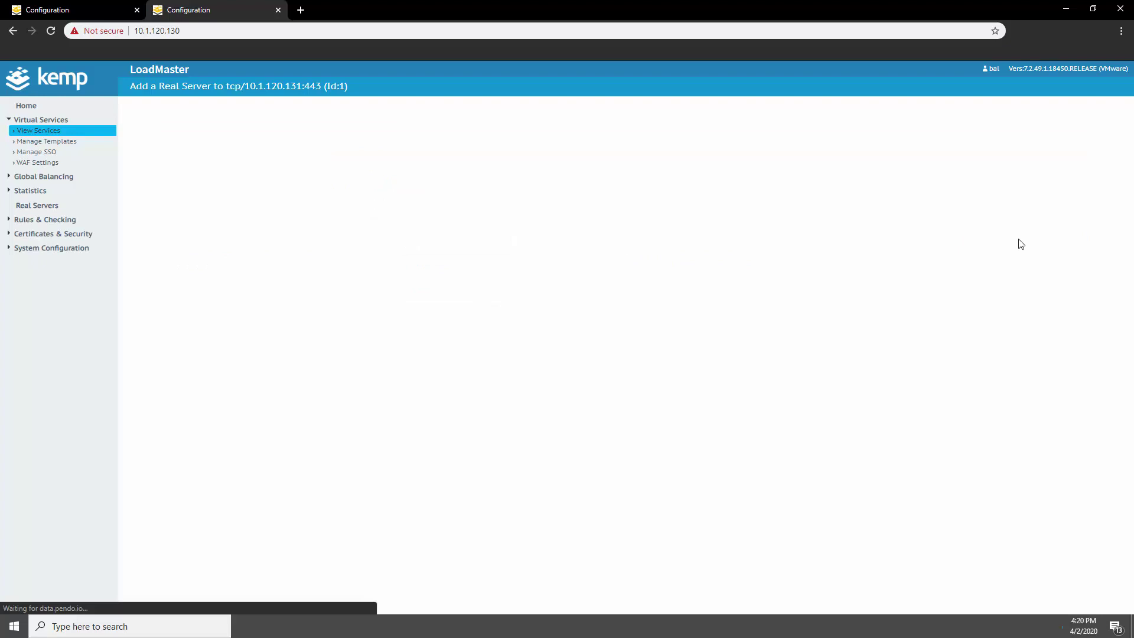
left_click(679, 98)
left_click(980, 242)
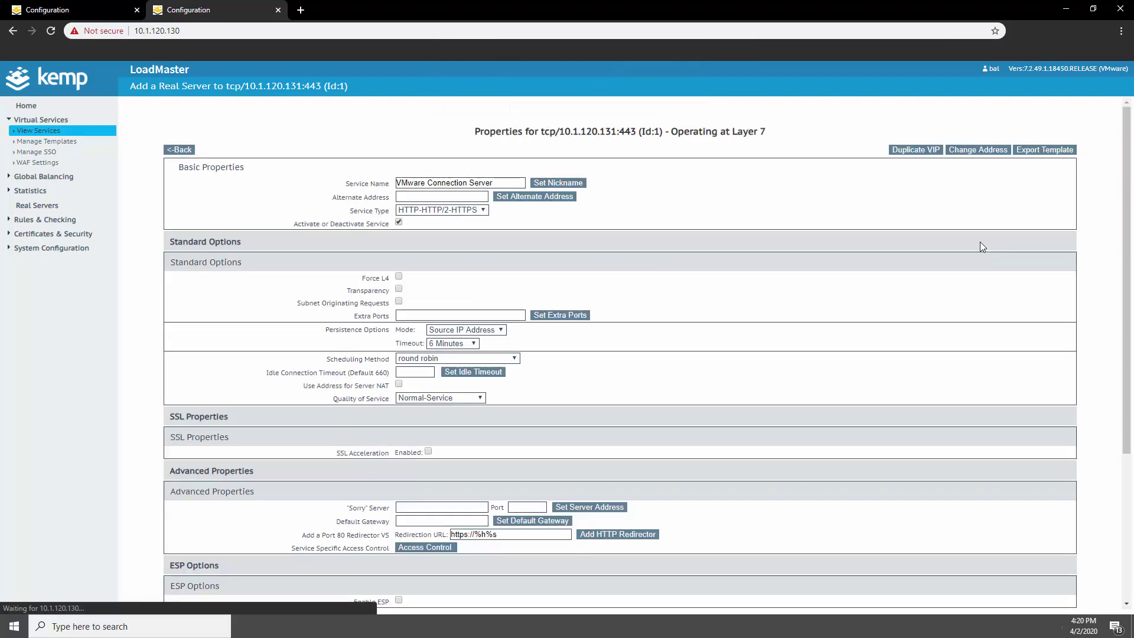
Add a port 80 HTTP redirector and return to the virtual services list
left_click(197, 324)
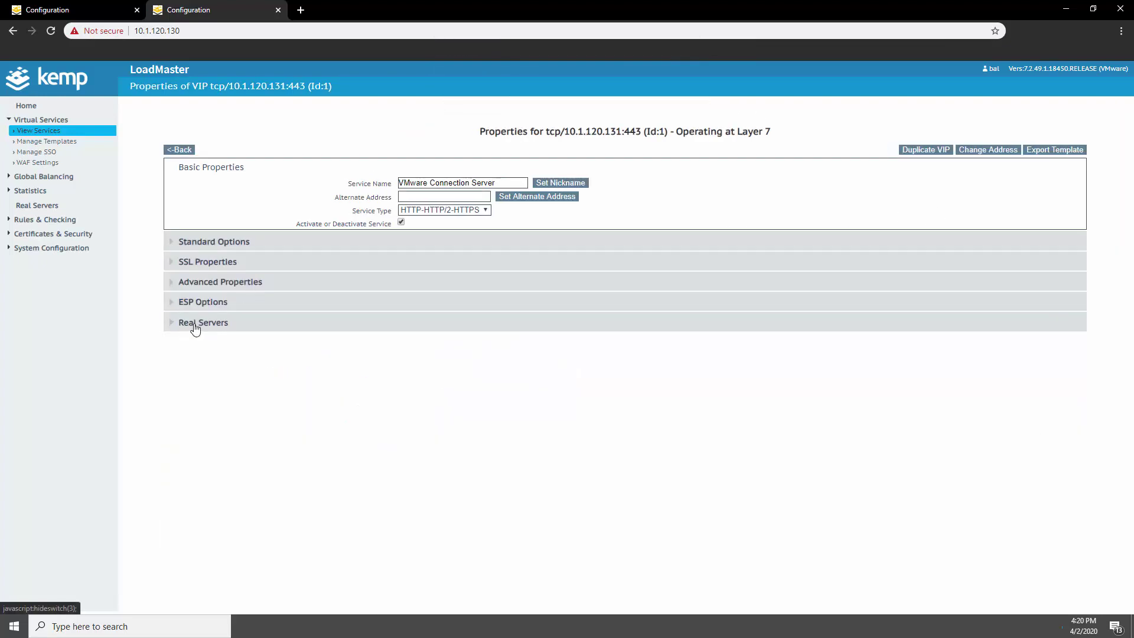
left_click(215, 287)
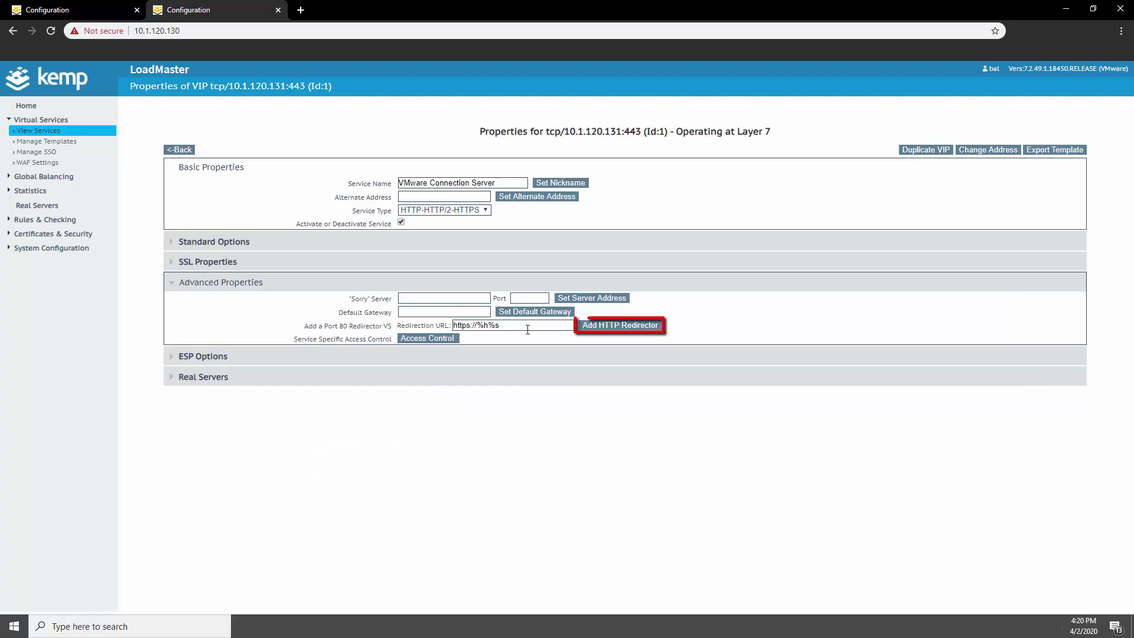
left_click(610, 329)
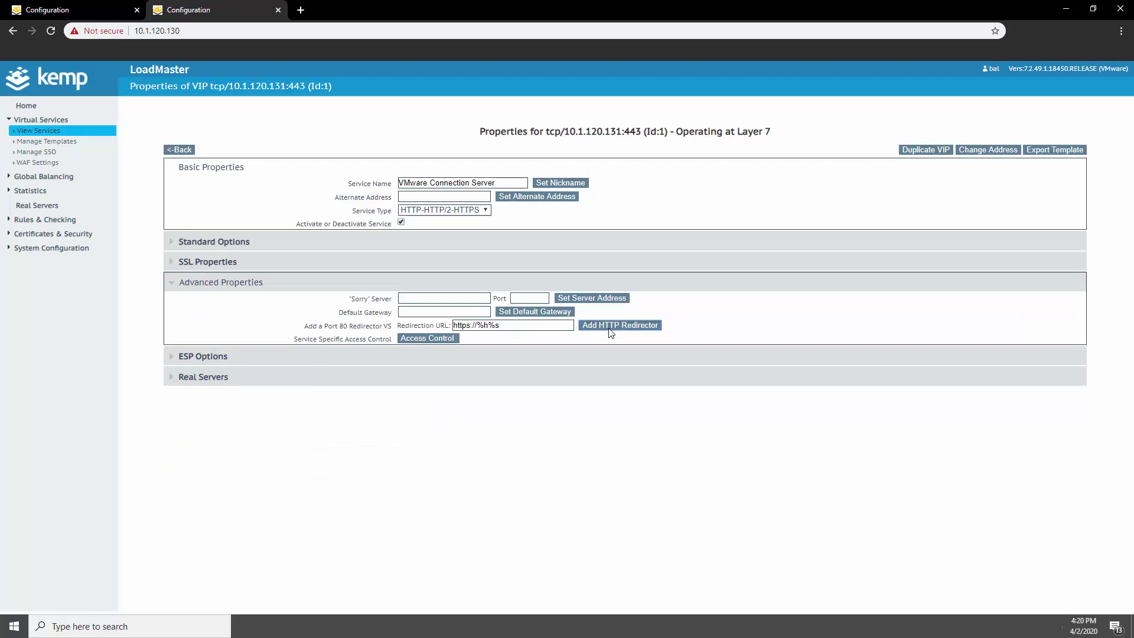
left_click(181, 150)
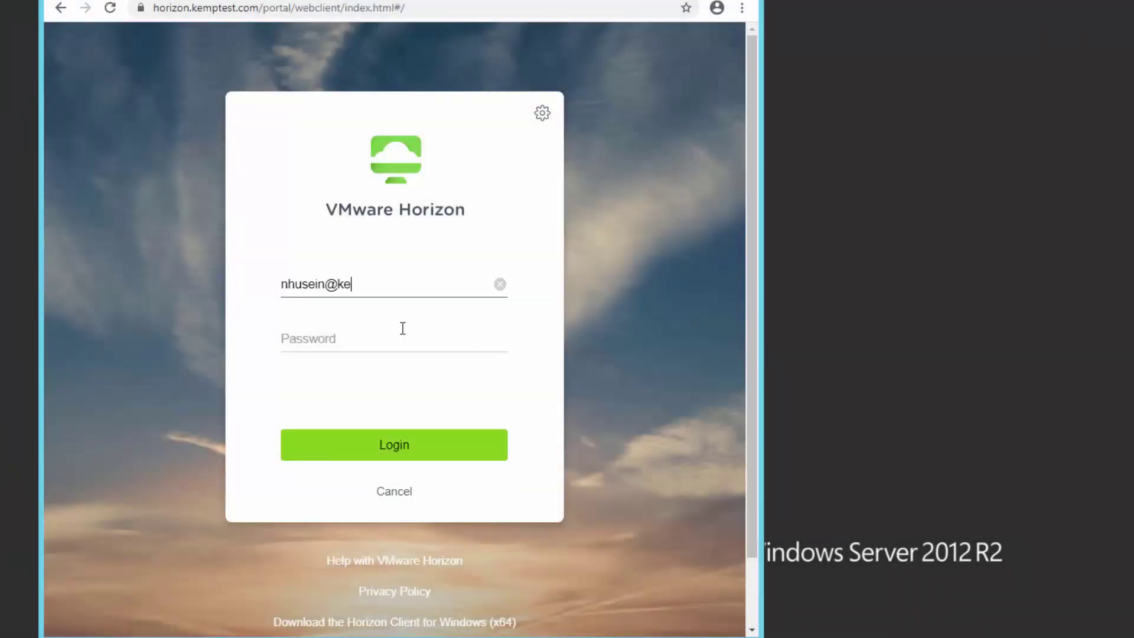
Enter the account password and log in to the Horizon web client
key("Tab")
type("•••••••••")
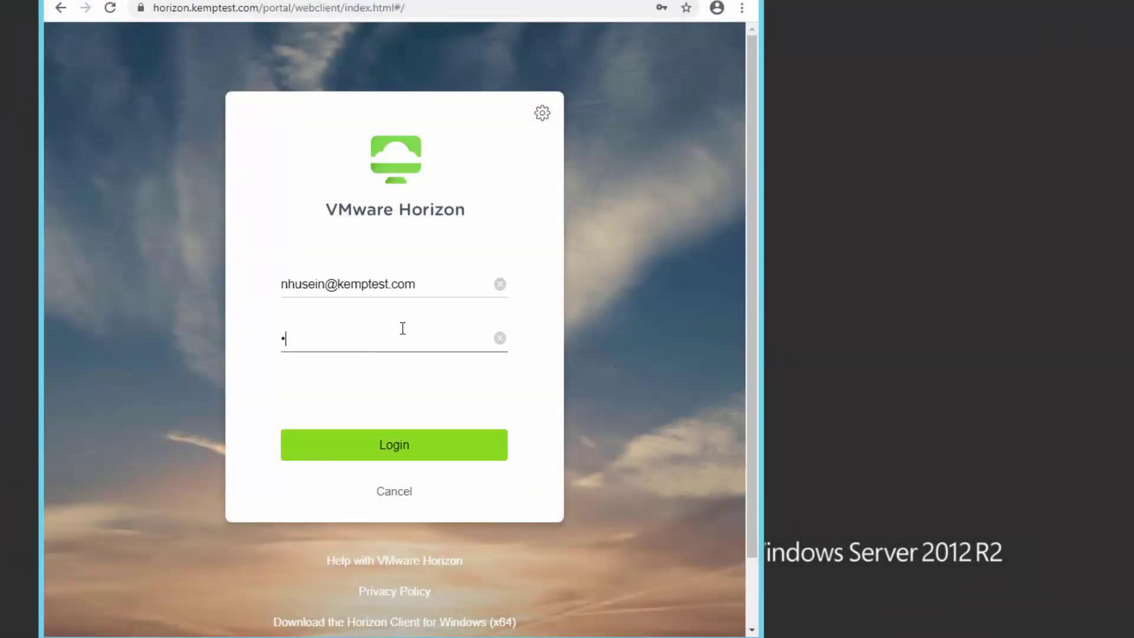
left_click(401, 448)
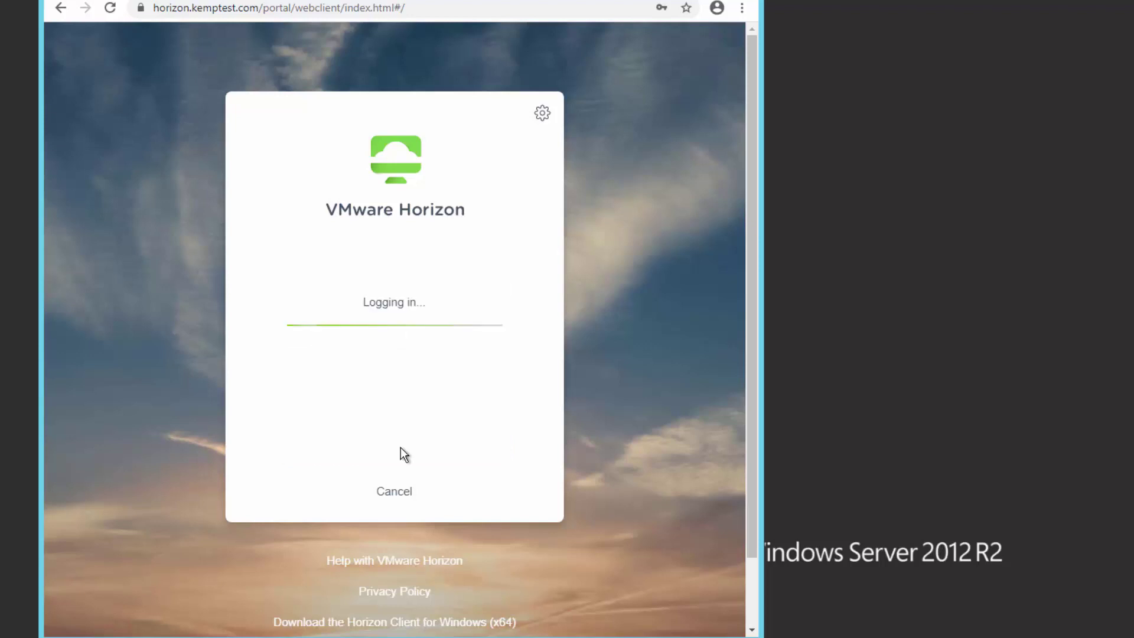
Copy the Thumbprint value from the site's *.kemptest.com certificate details
left_click(141, 8)
left_click(214, 145)
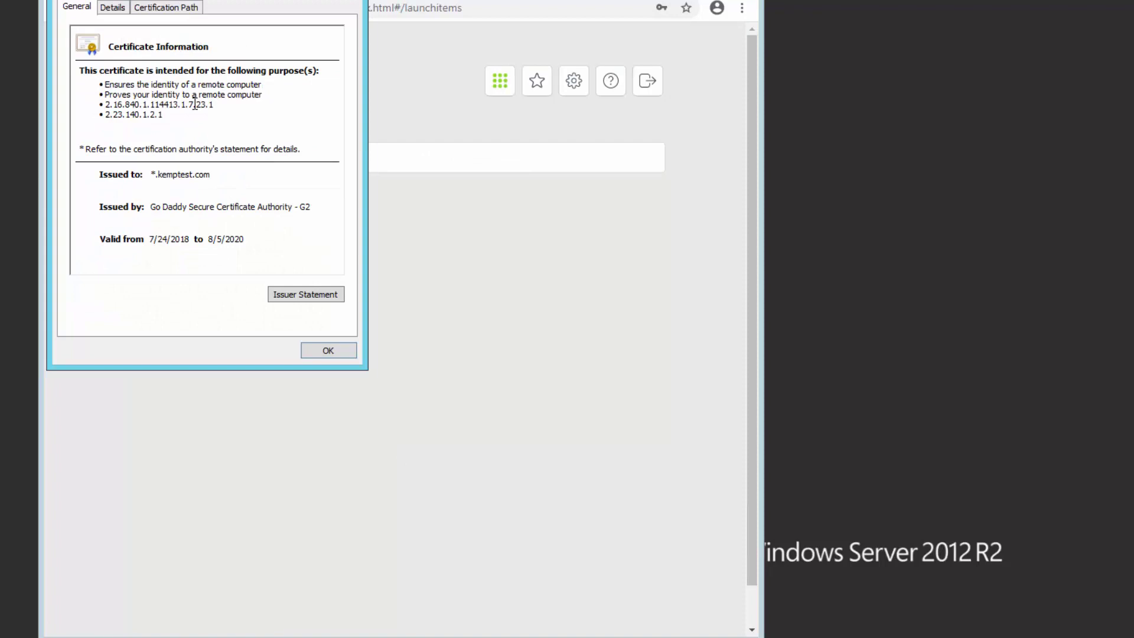
left_click(116, 8)
left_click_drag(343, 95, 324, 171)
left_click(182, 164)
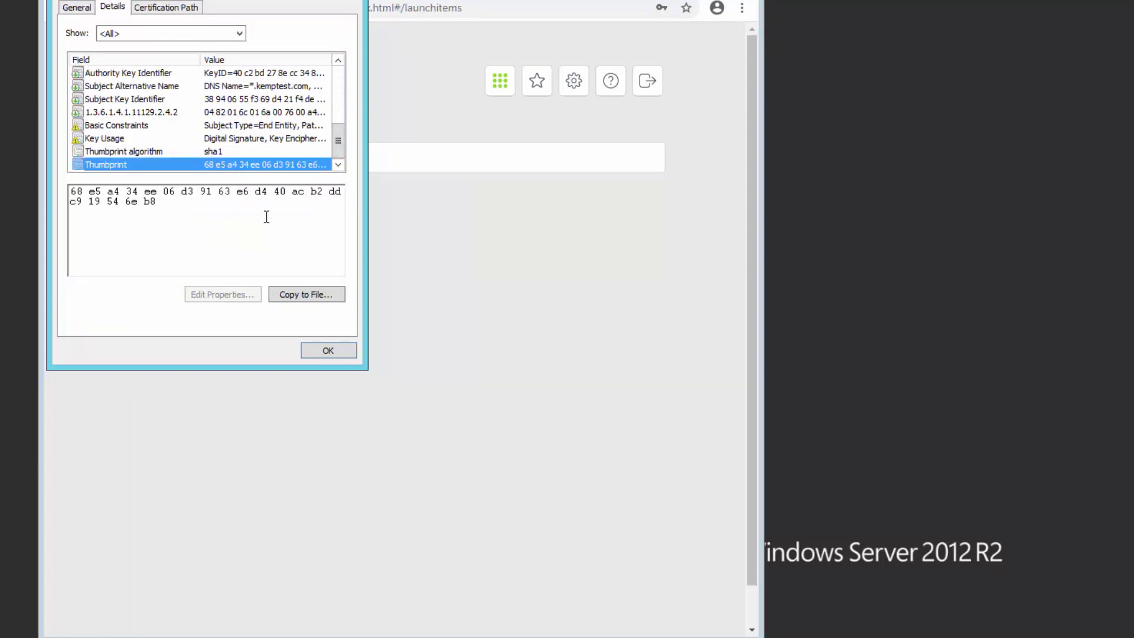
left_click_drag(155, 201, 69, 190)
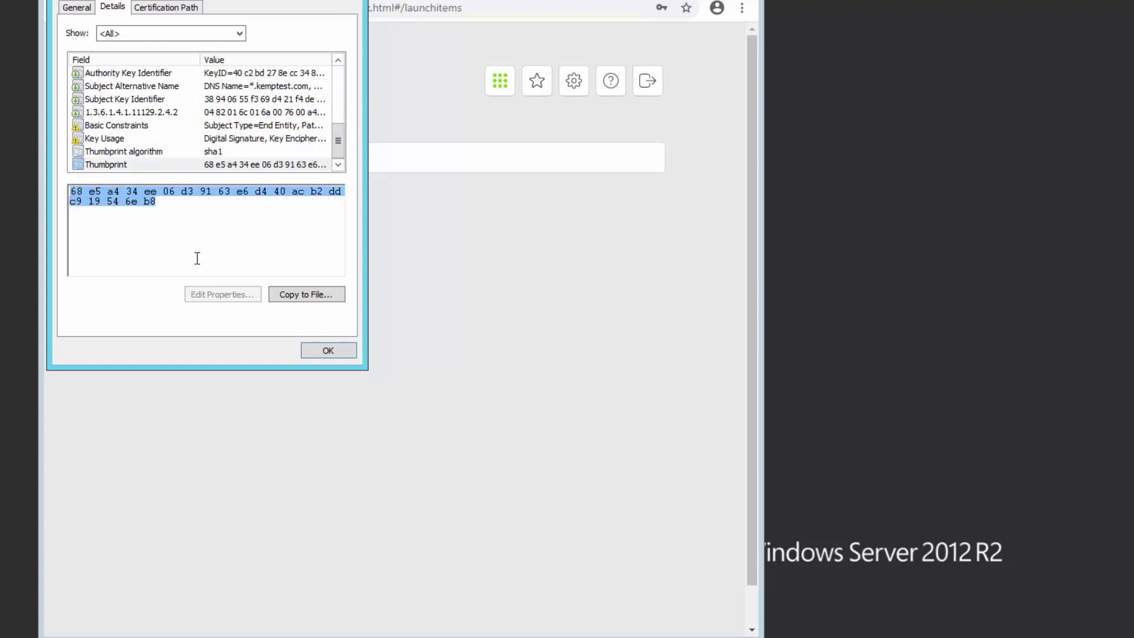
left_click(317, 350)
Log in to the Unified Access Gateway admin console in a new tab
key("ctrl+t")
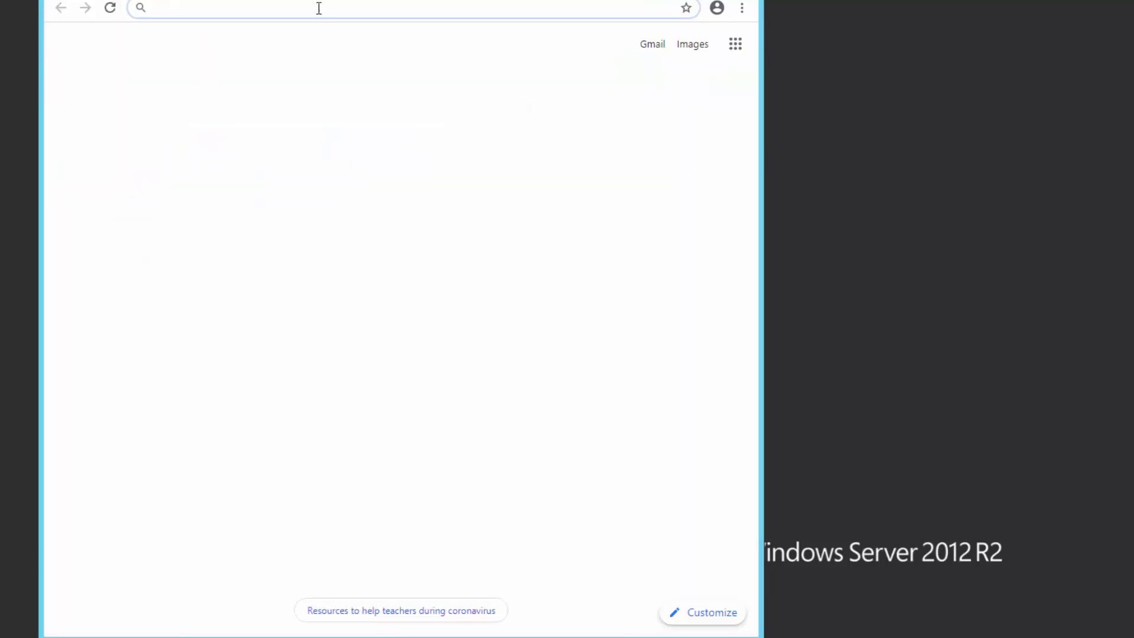
type("https://10.1.8.6:9443")
key("Return")
left_click(448, 340)
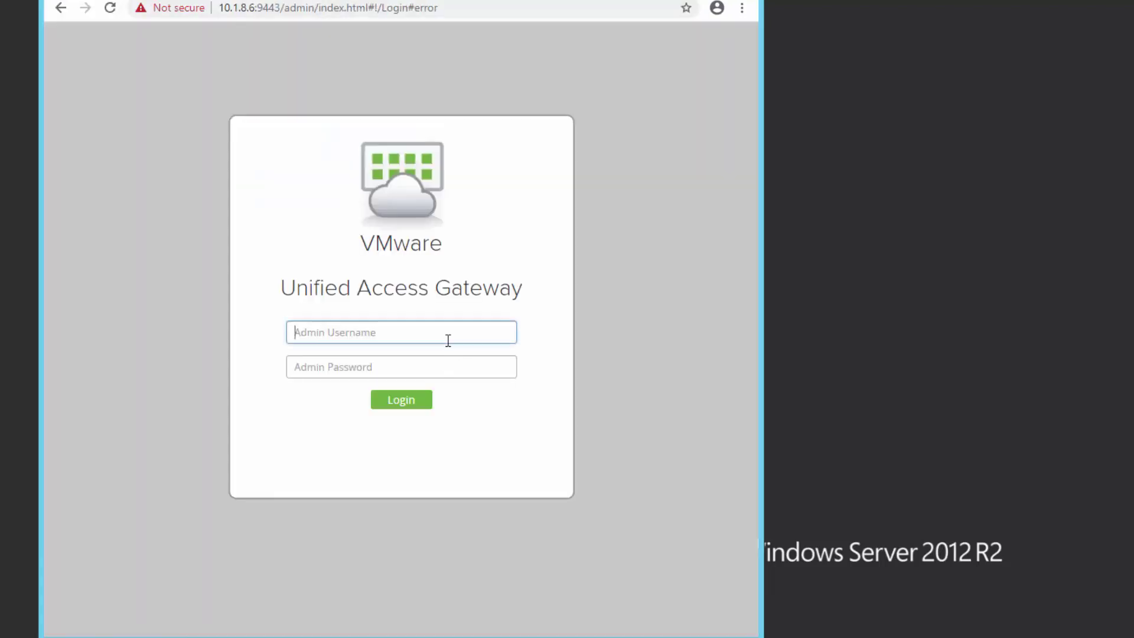
type("admin")
key("Tab")
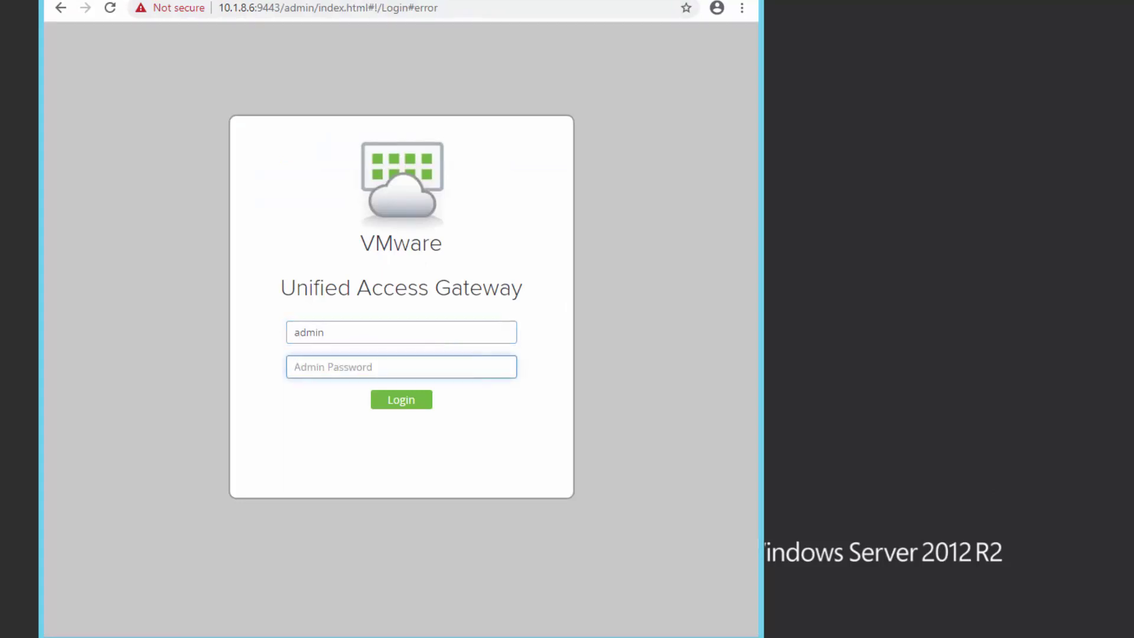
type("********")
left_click(409, 402)
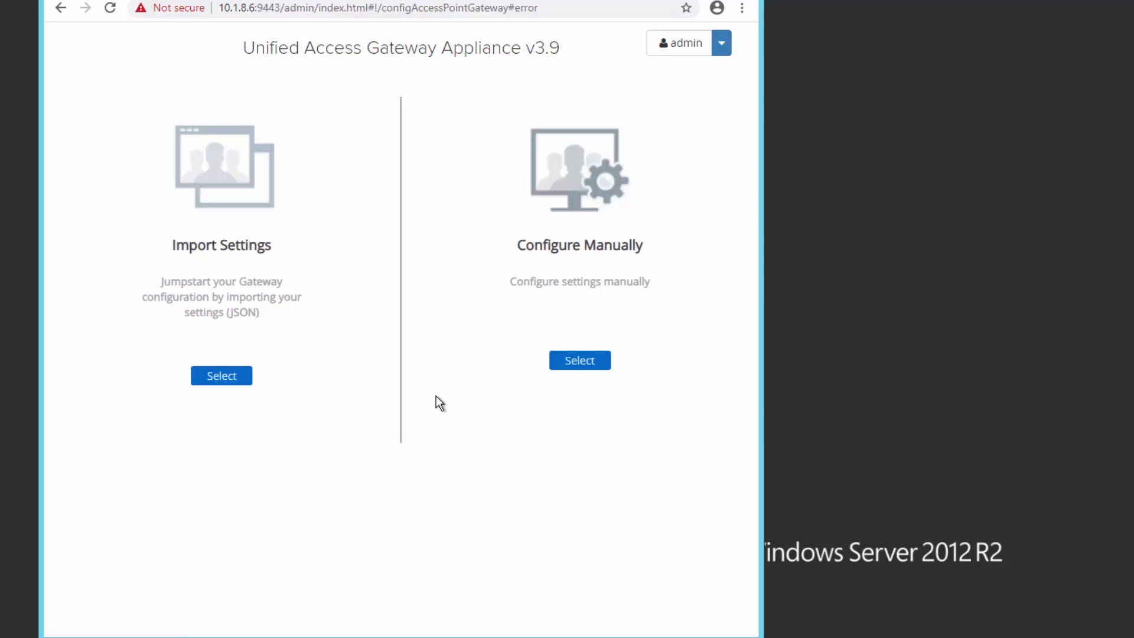
Replace the Connection Server thumbprint after sha1= with the copied one and save Horizon settings
left_click(580, 360)
left_click(341, 155)
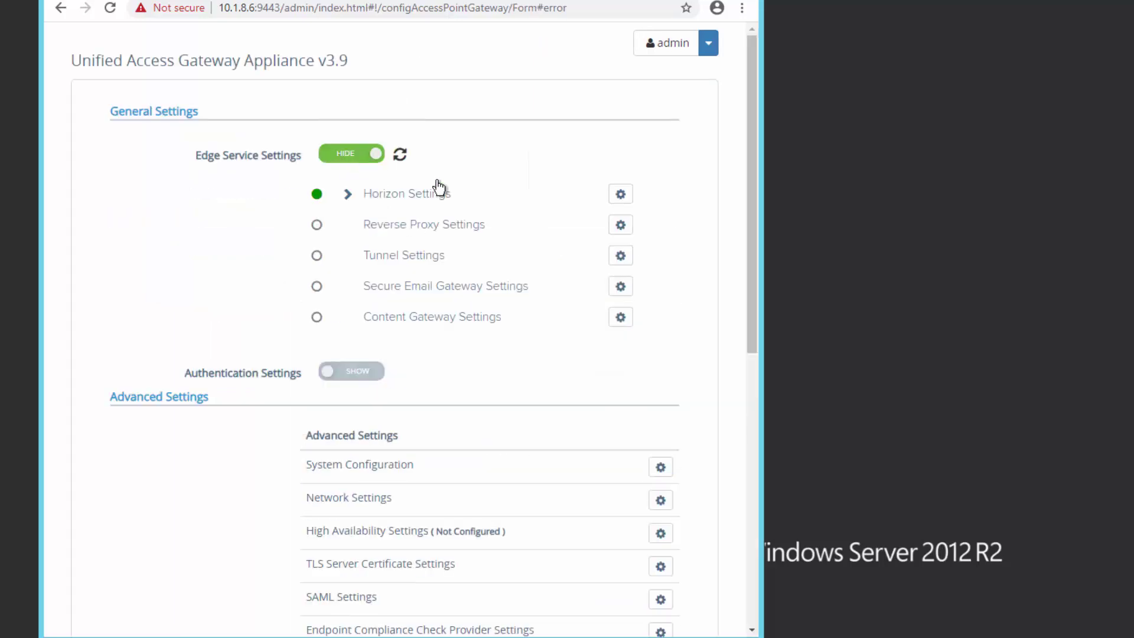
left_click(620, 195)
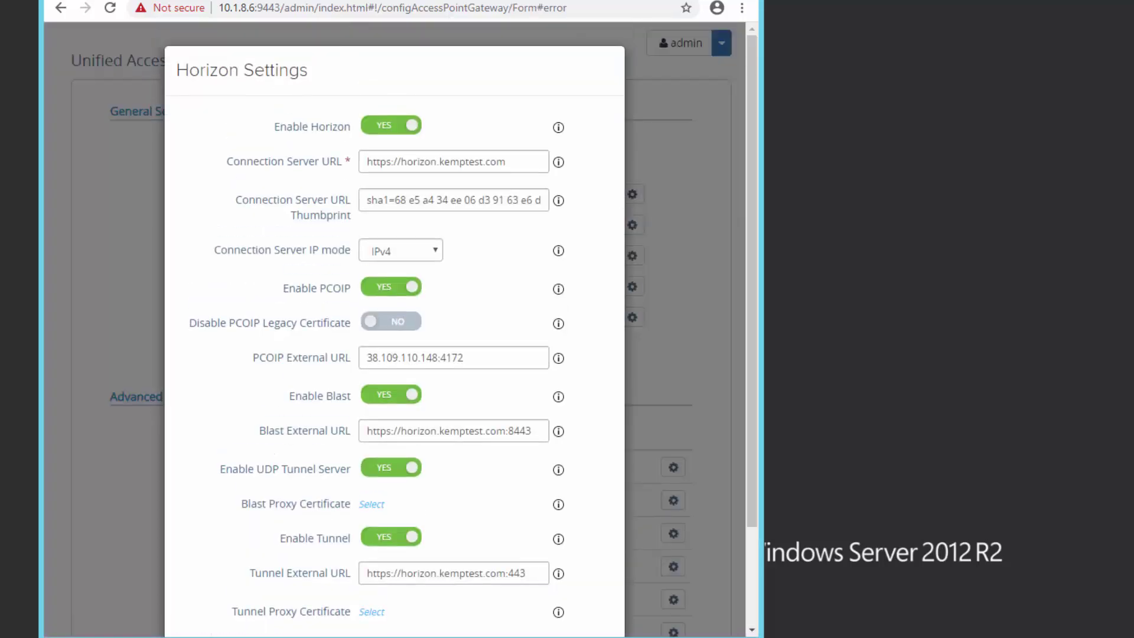
left_click(395, 197)
double_click(393, 198)
left_click(395, 199)
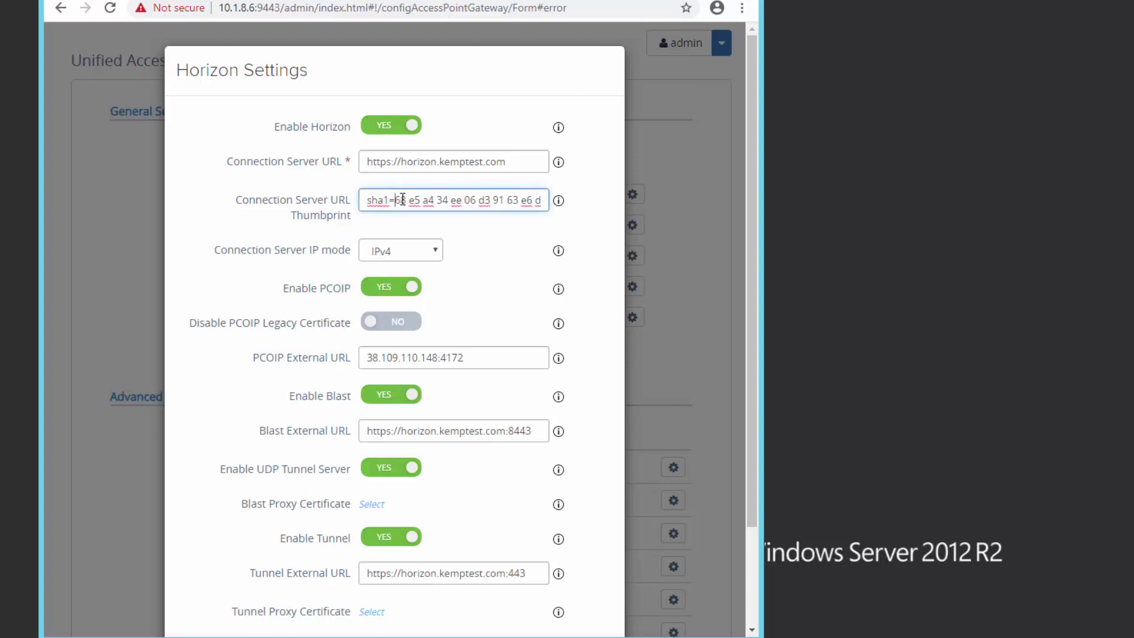
key("shift+End")
key("Delete")
key("ctrl+v")
scroll(477, 249, "down", 2)
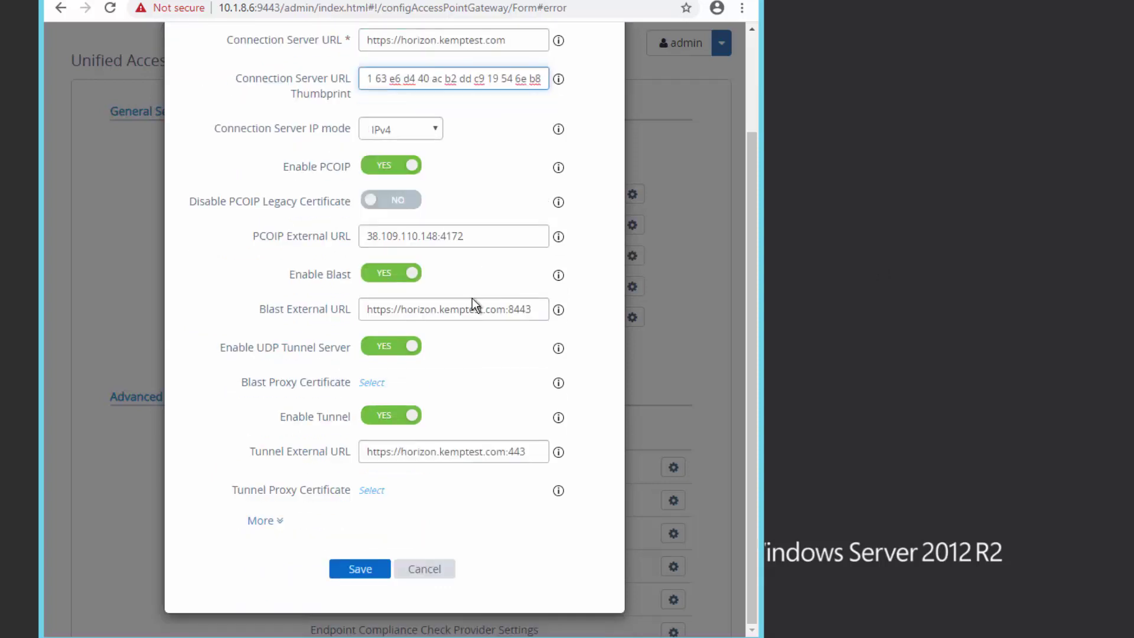
left_click(369, 568)
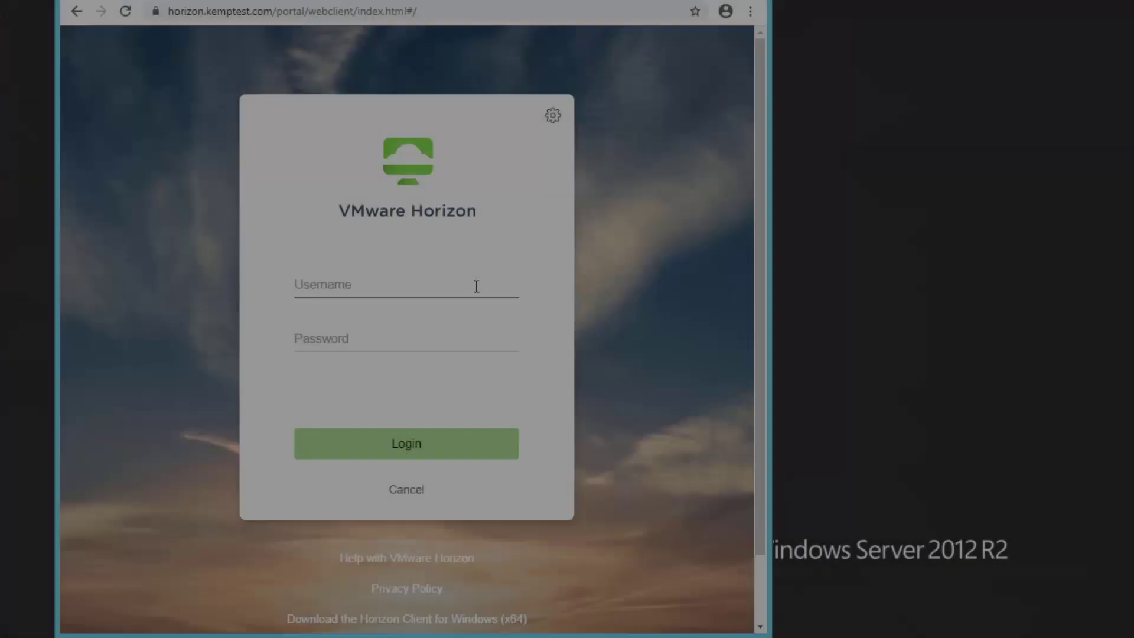
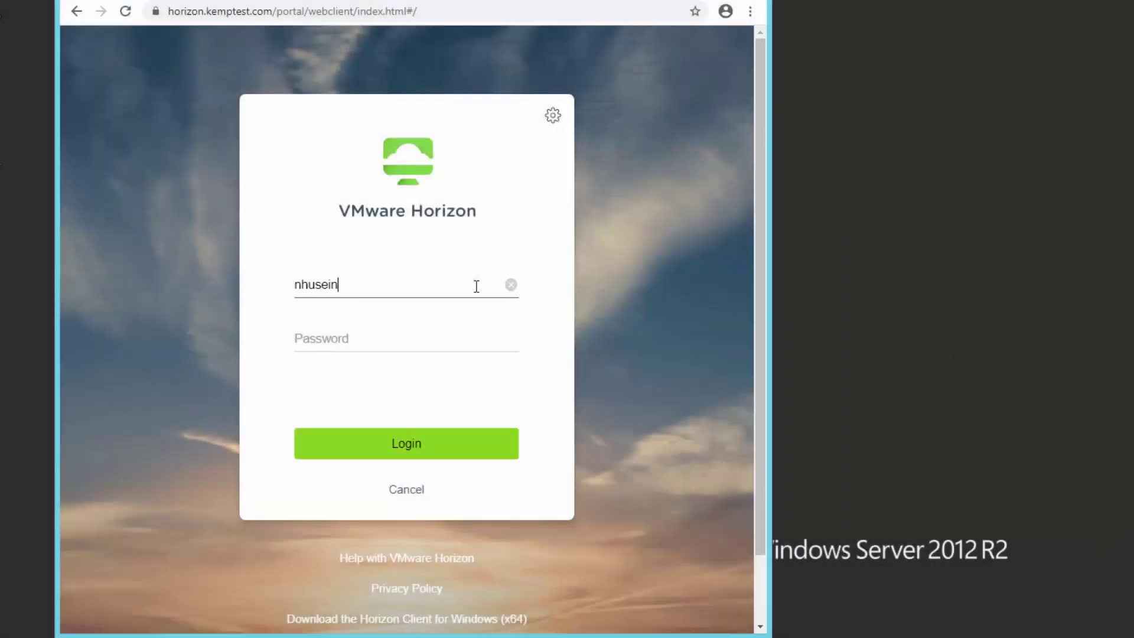
Sign in to the Horizon web portal with the user's e-mail and password and launch Pool
left_click(444, 342)
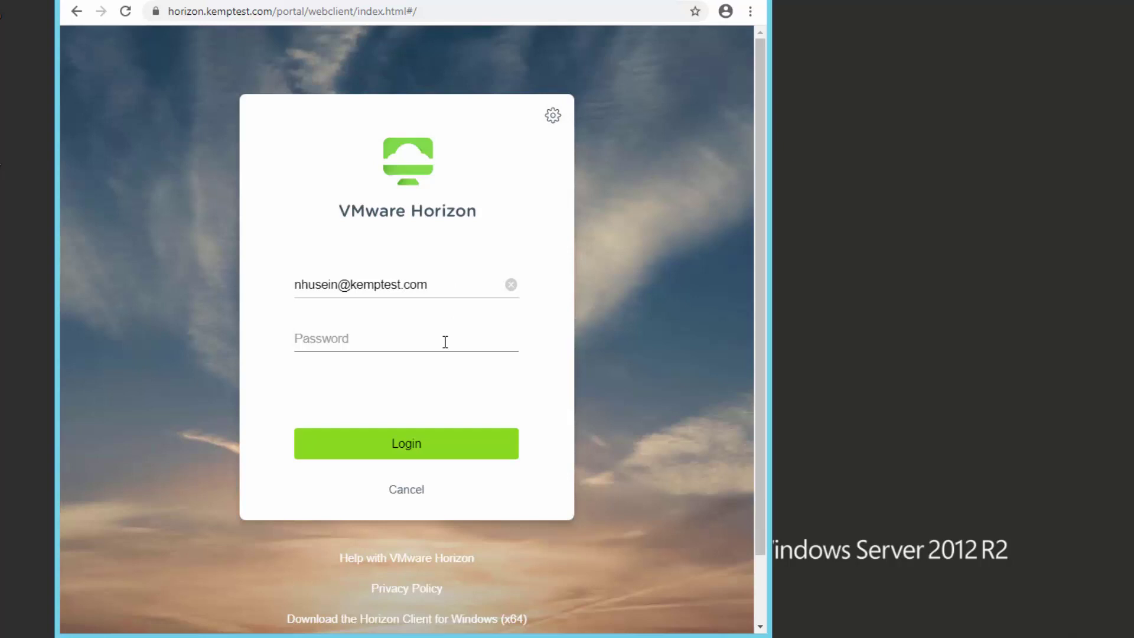
type("password1")
left_click(433, 437)
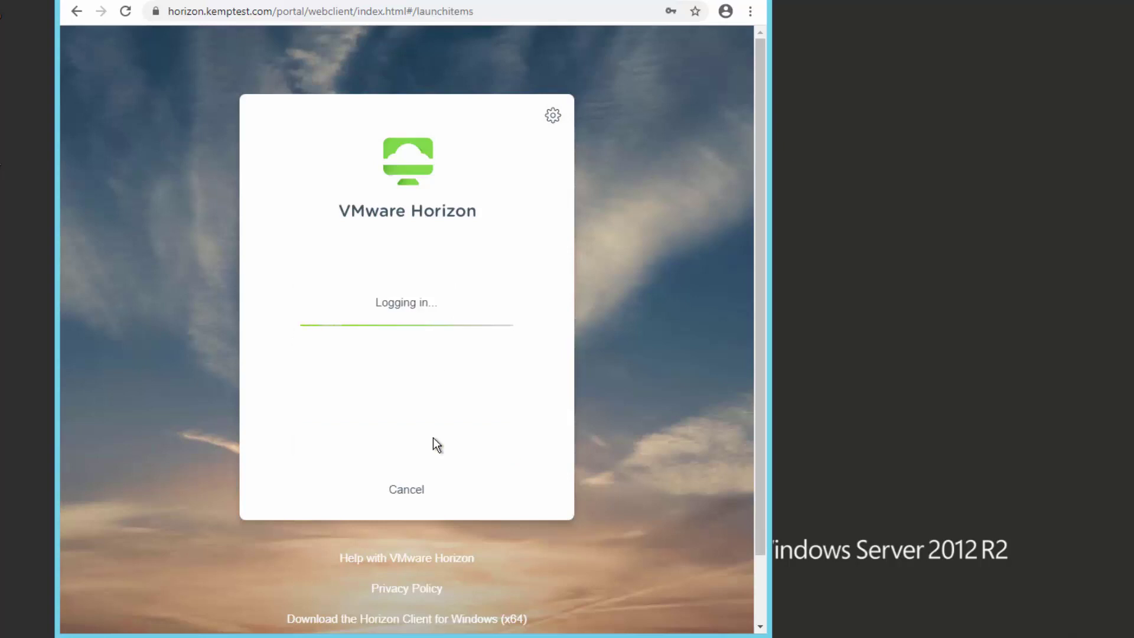
left_click(211, 278)
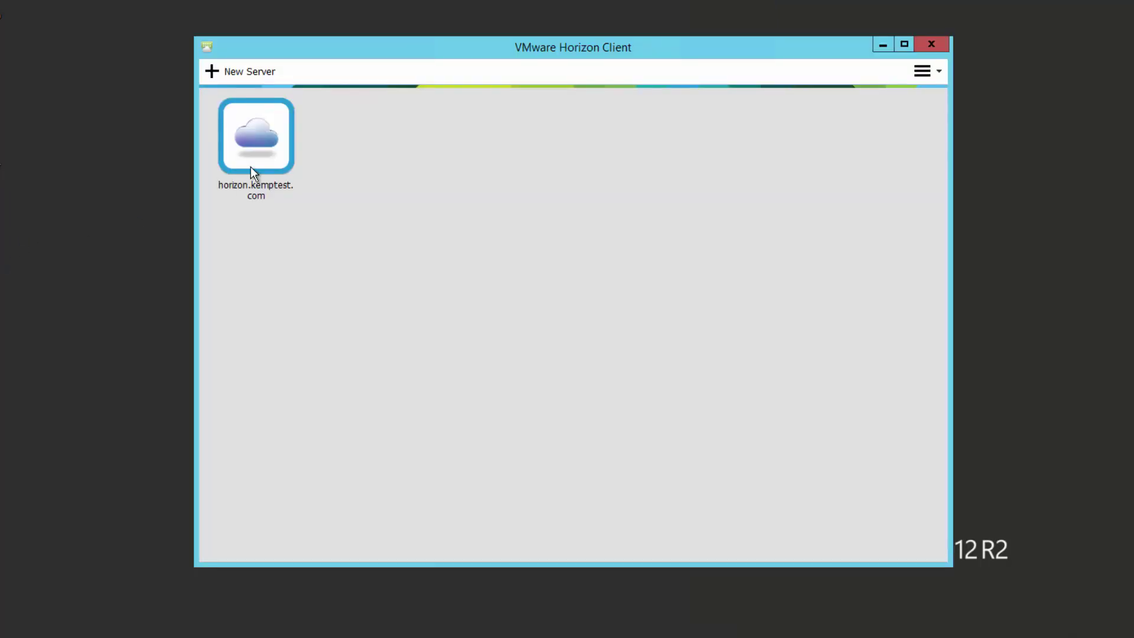
Connect Horizon Client to horizon.kemptest.com, launch the Pool desktop, then disconnect
double_click(250, 167)
type("P•••••••••••")
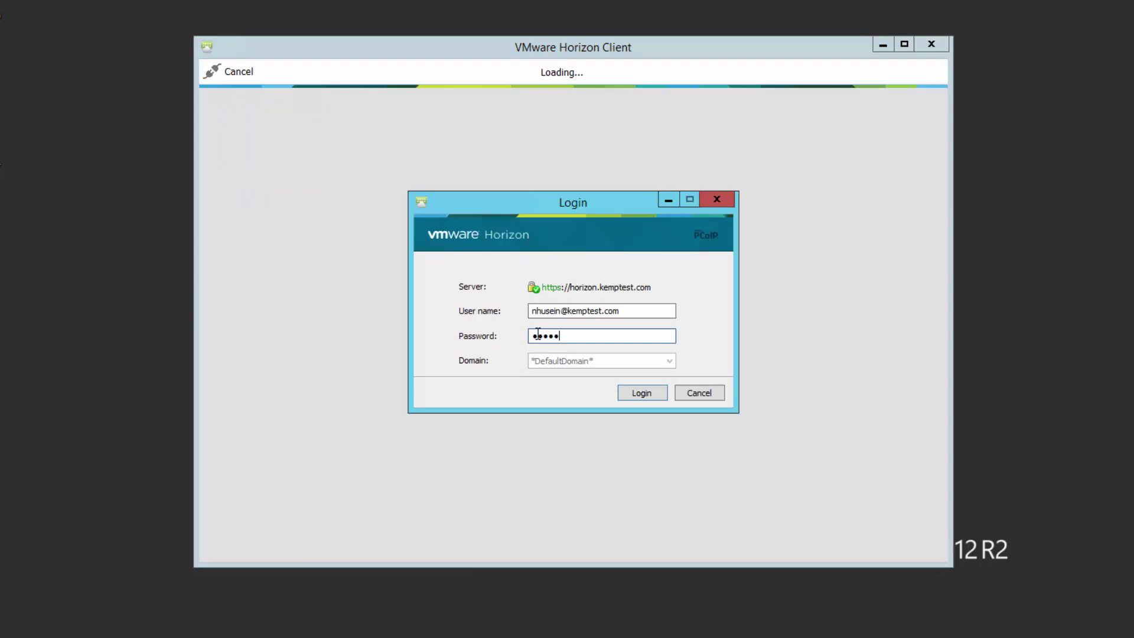
left_click(638, 393)
double_click(278, 144)
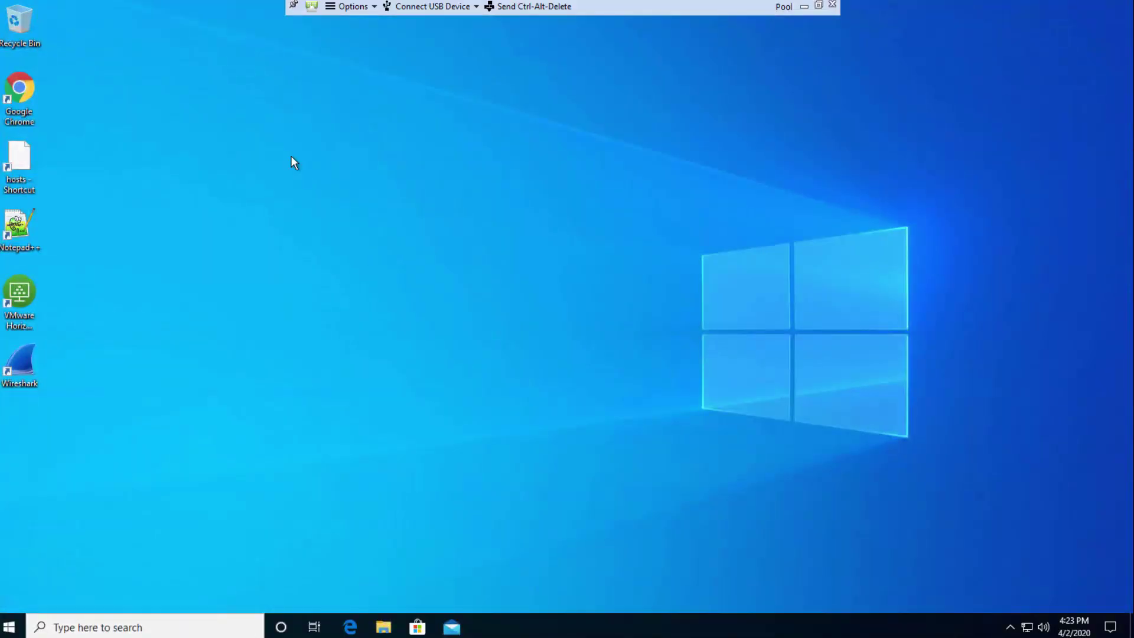
left_click(837, 9)
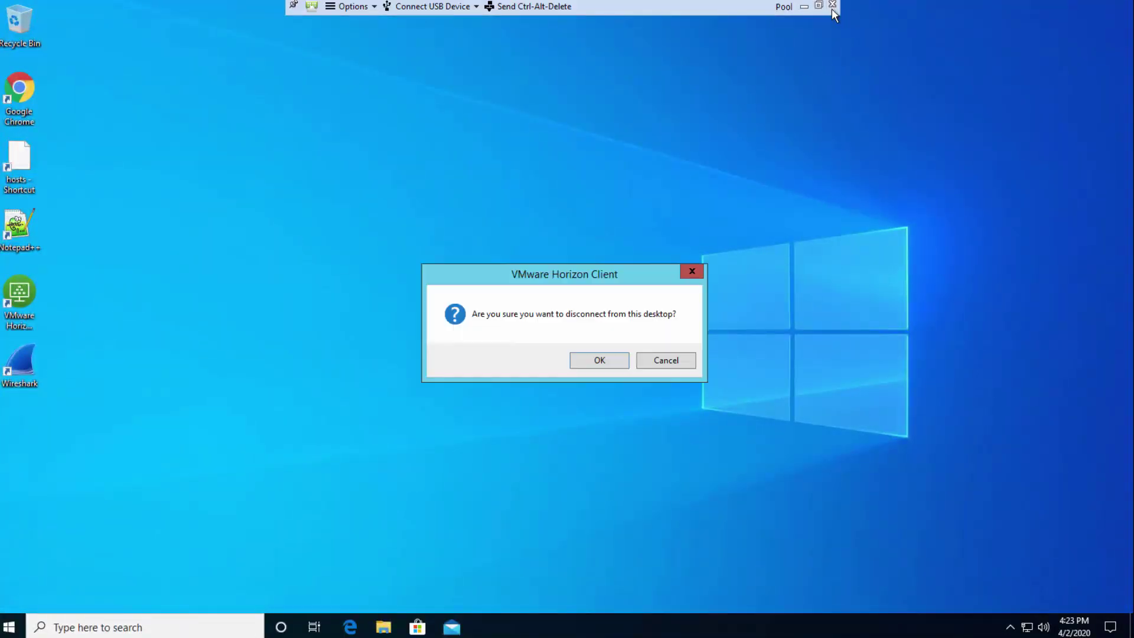
left_click(597, 360)
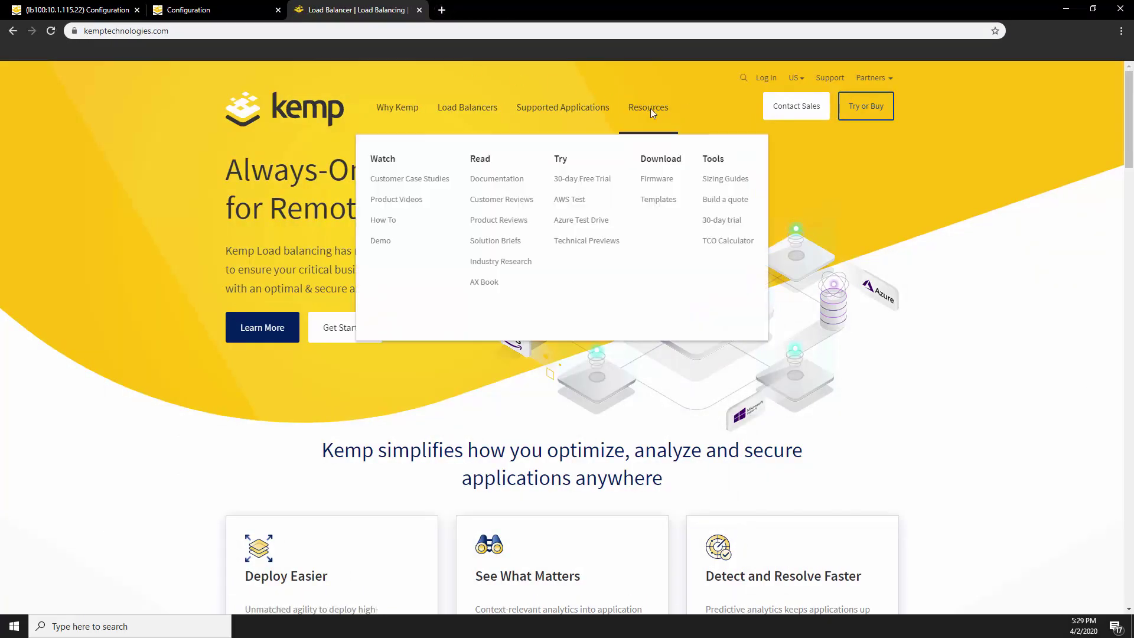
Open Kemp's Documentation Library and scroll to the LoadMaster 7.2 guides and Templates
left_click(499, 178)
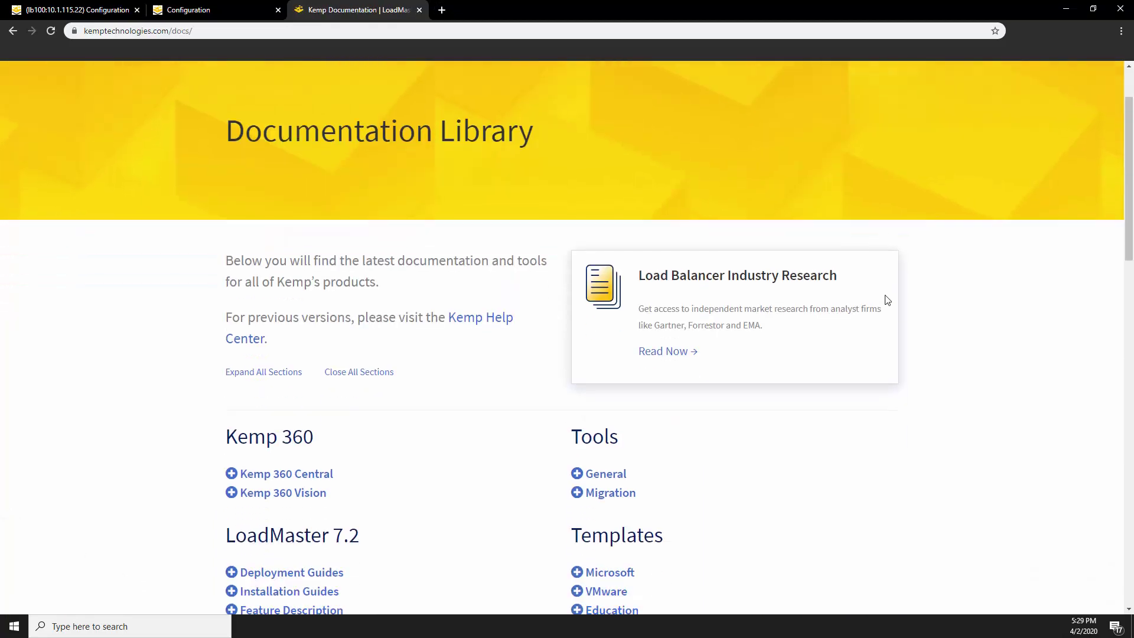
scroll(885, 298, "down", 2)
scroll(886, 299, "down", 2)
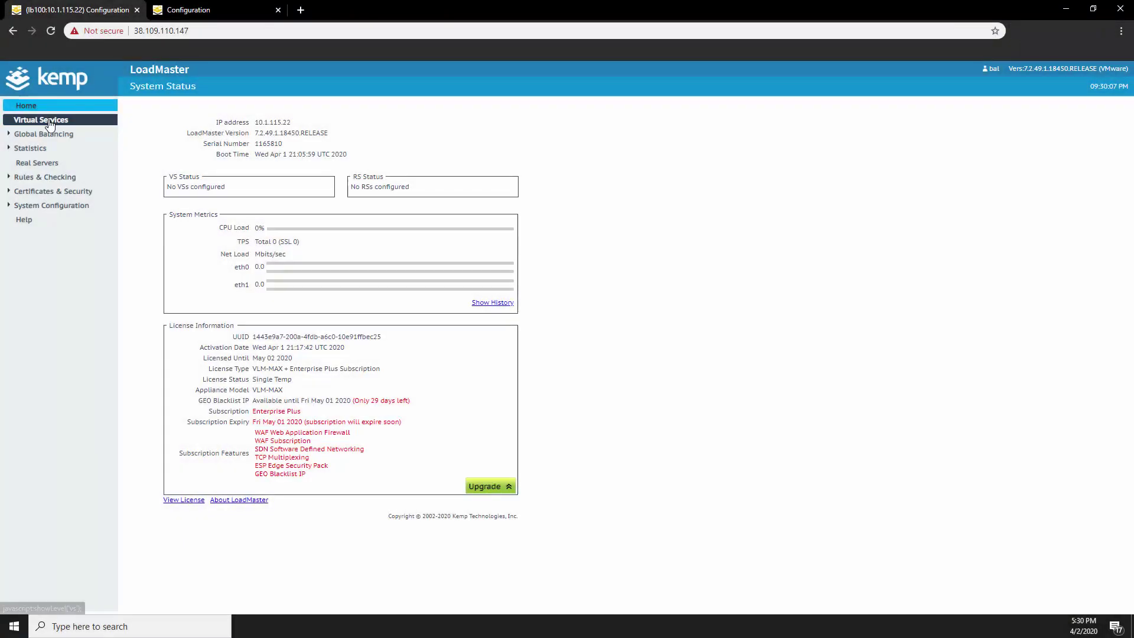
Import the Source_IP_Affinity.tmpl file as the UAGLB - Source IP Affinity template
left_click(50, 121)
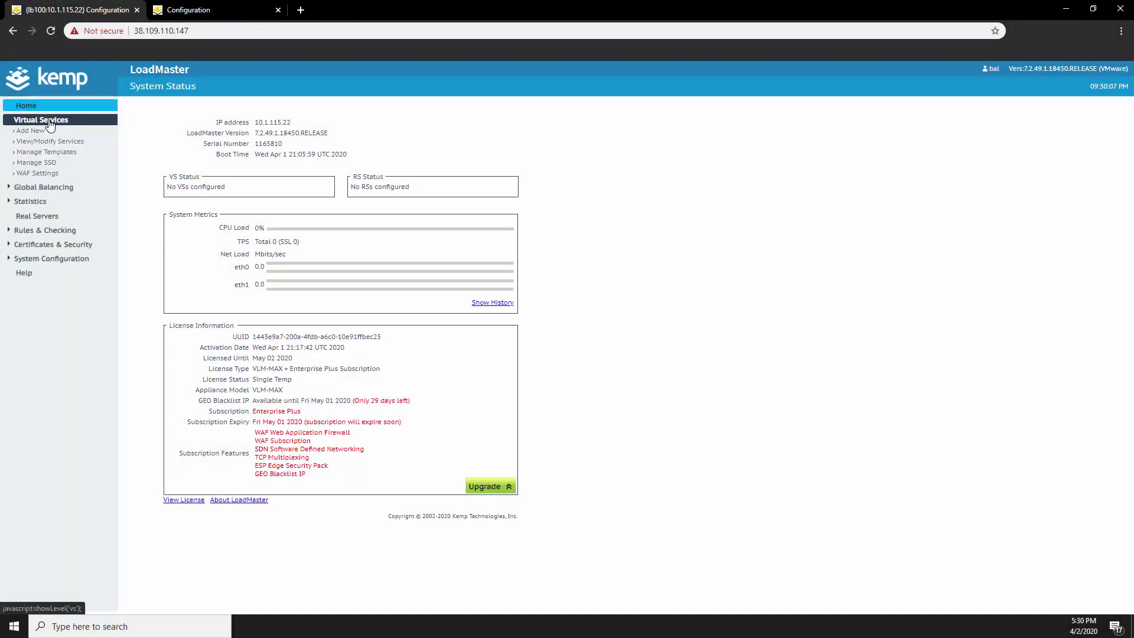
left_click(49, 152)
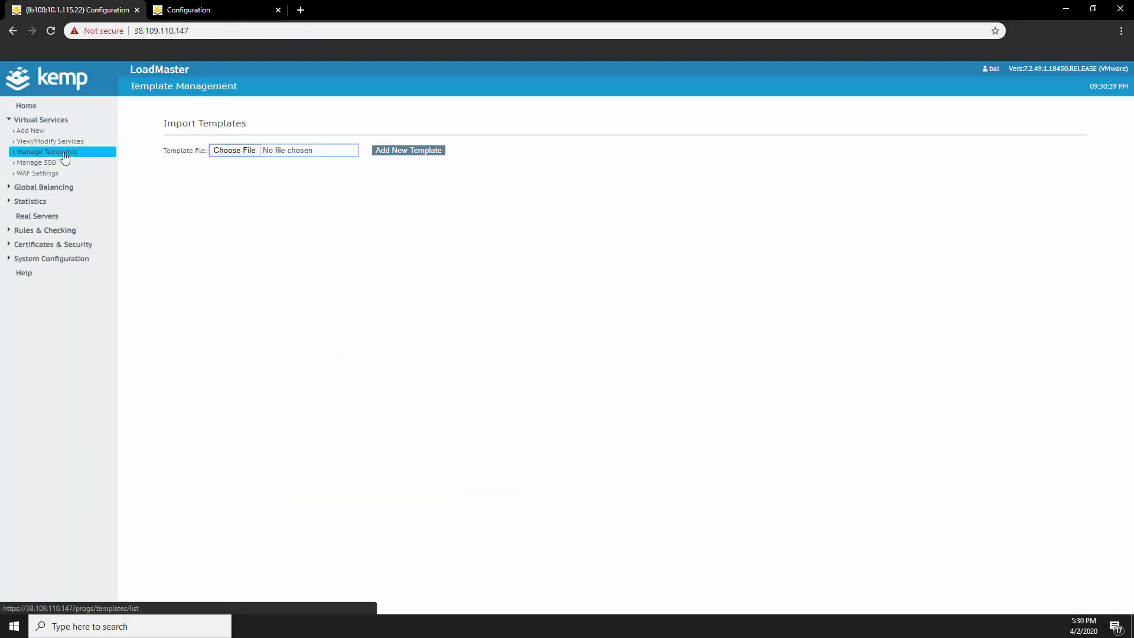
left_click(223, 151)
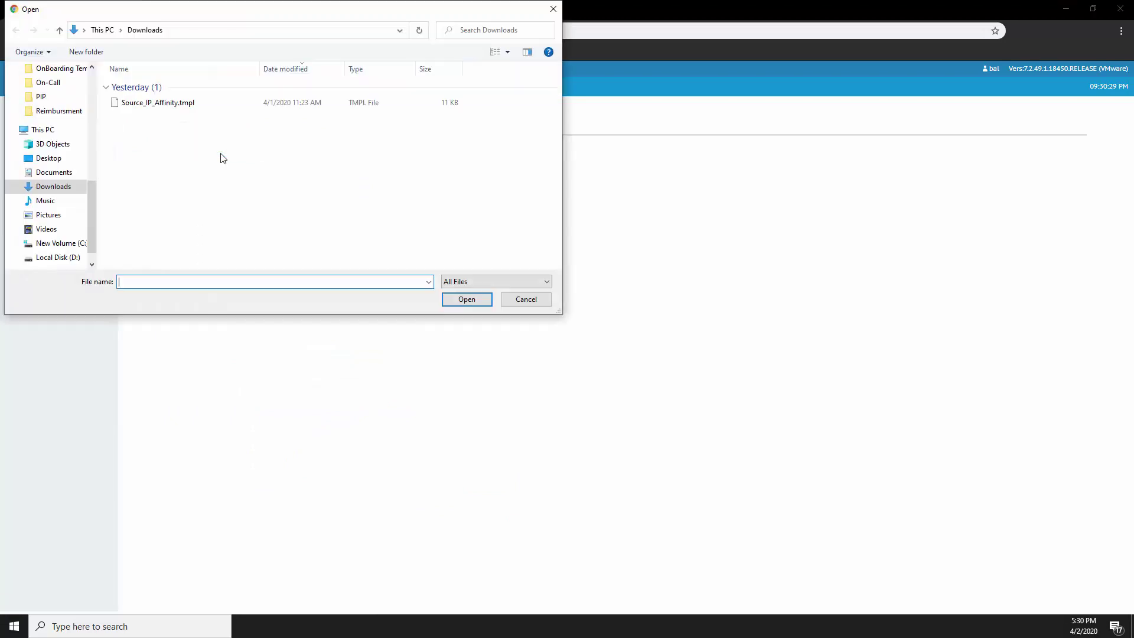
left_click(167, 105)
left_click(466, 299)
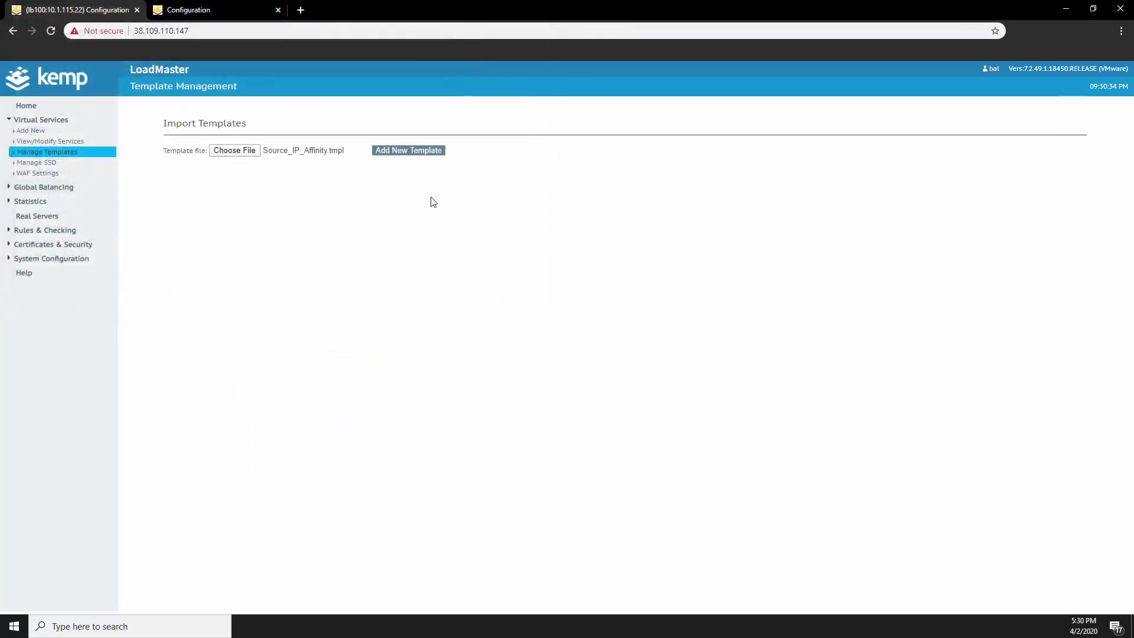
left_click(416, 151)
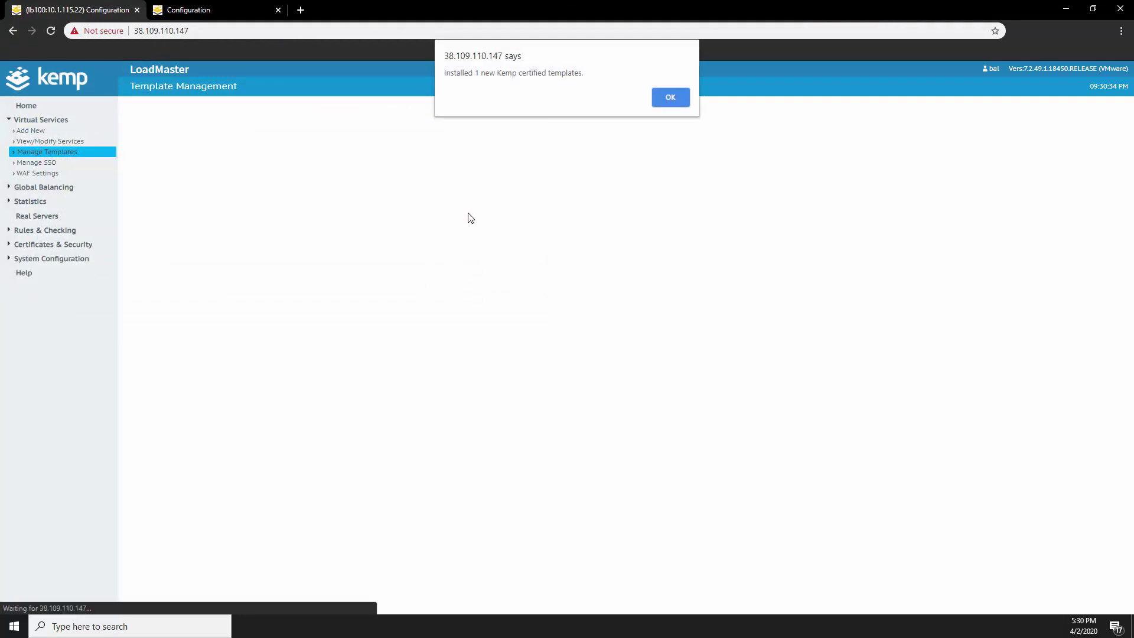
left_click(669, 107)
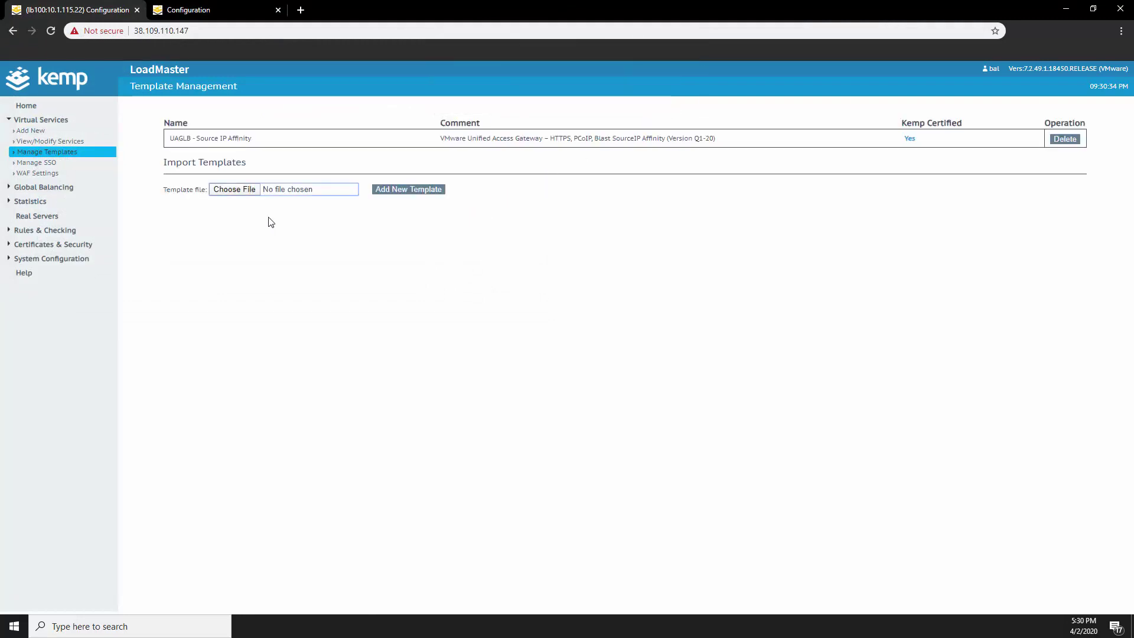
Create virtual services on 38.109.110.148 using the UAGLB - Source IP Affinity template
left_click(29, 131)
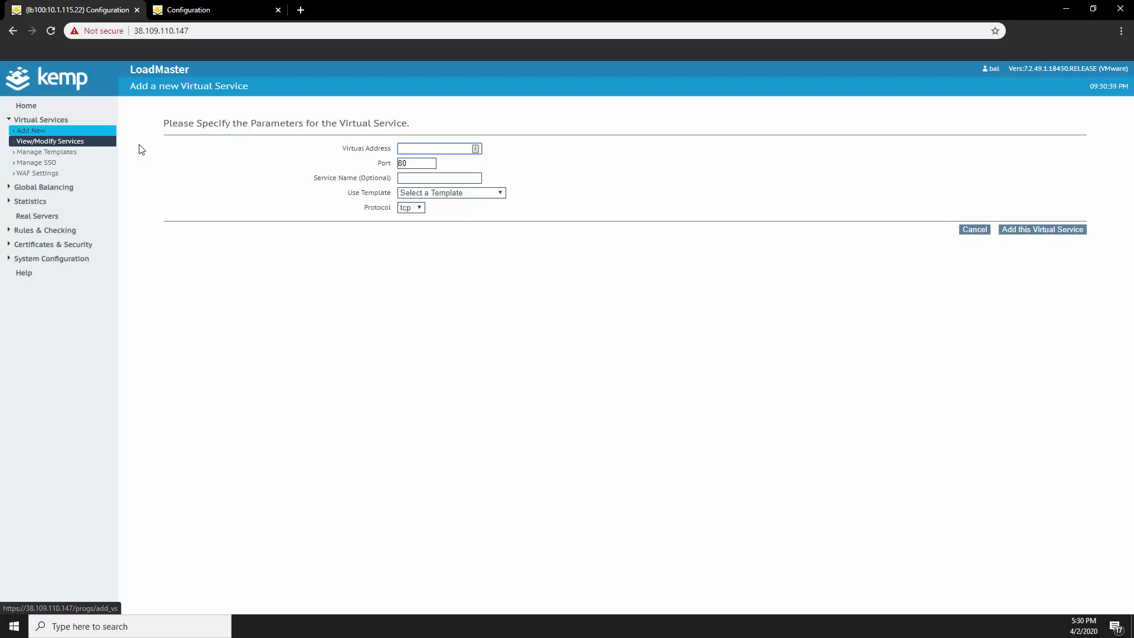
left_click(406, 151)
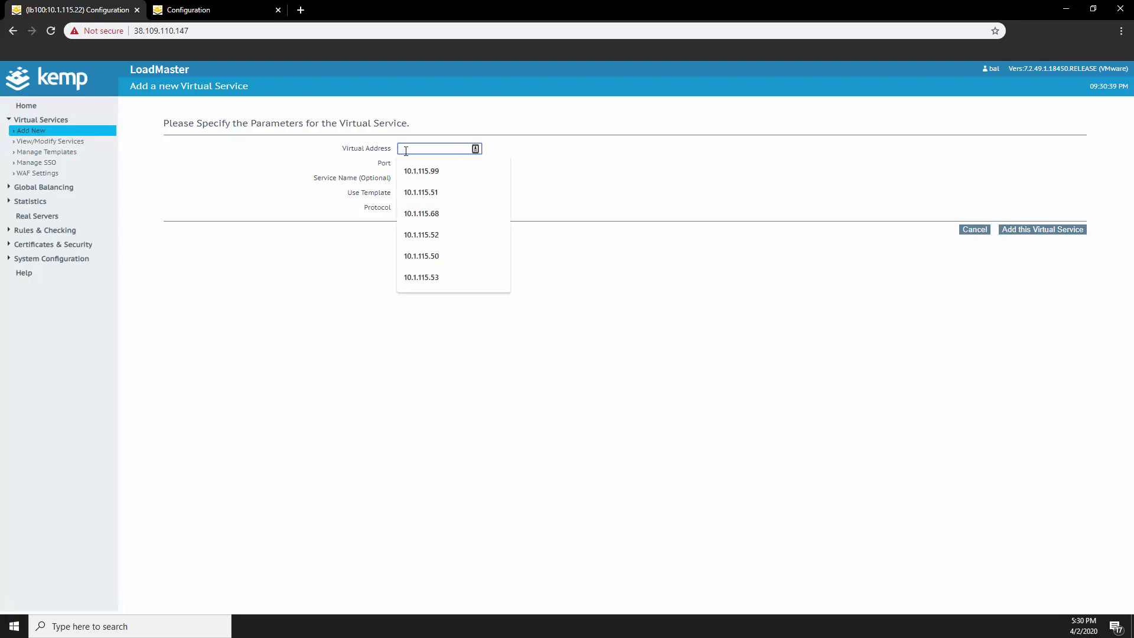
type("38")
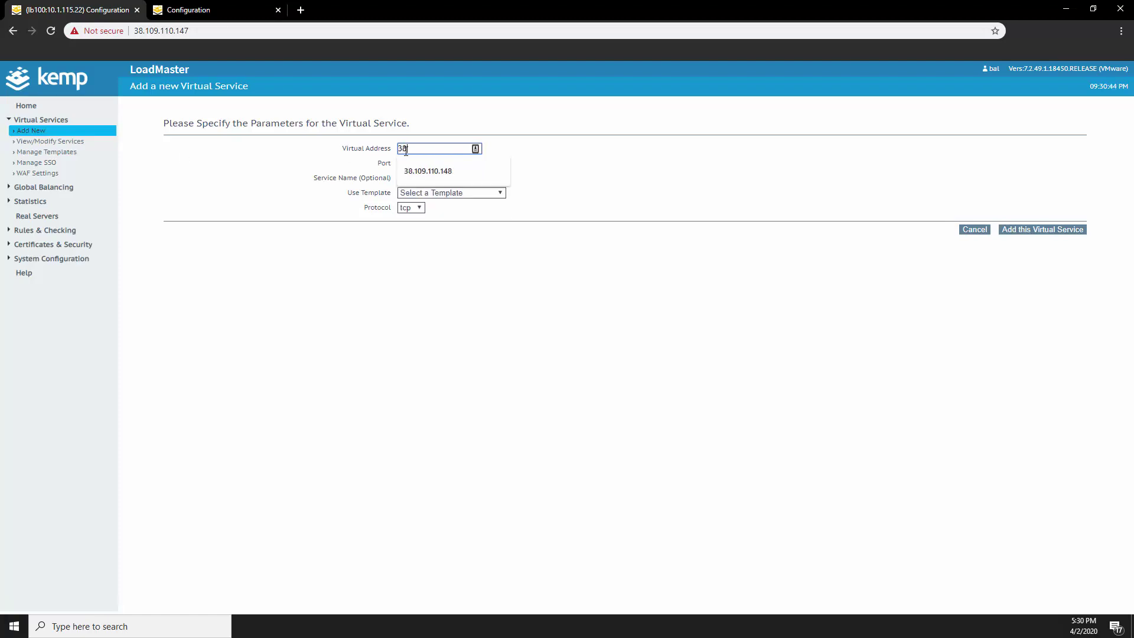
type(".109.110.148")
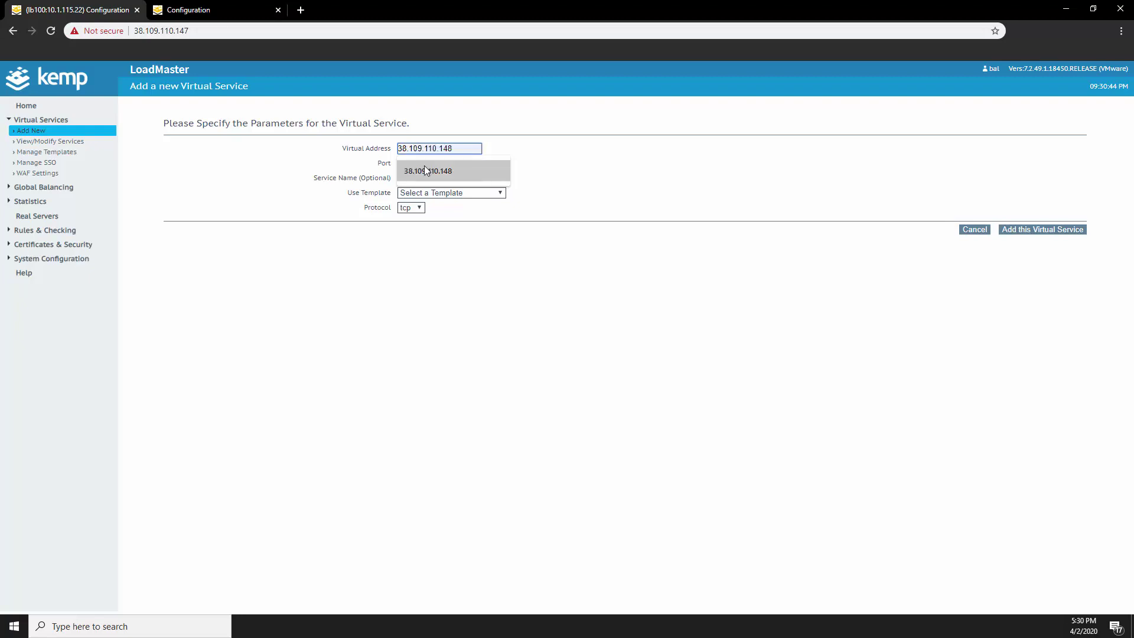
left_click(426, 170)
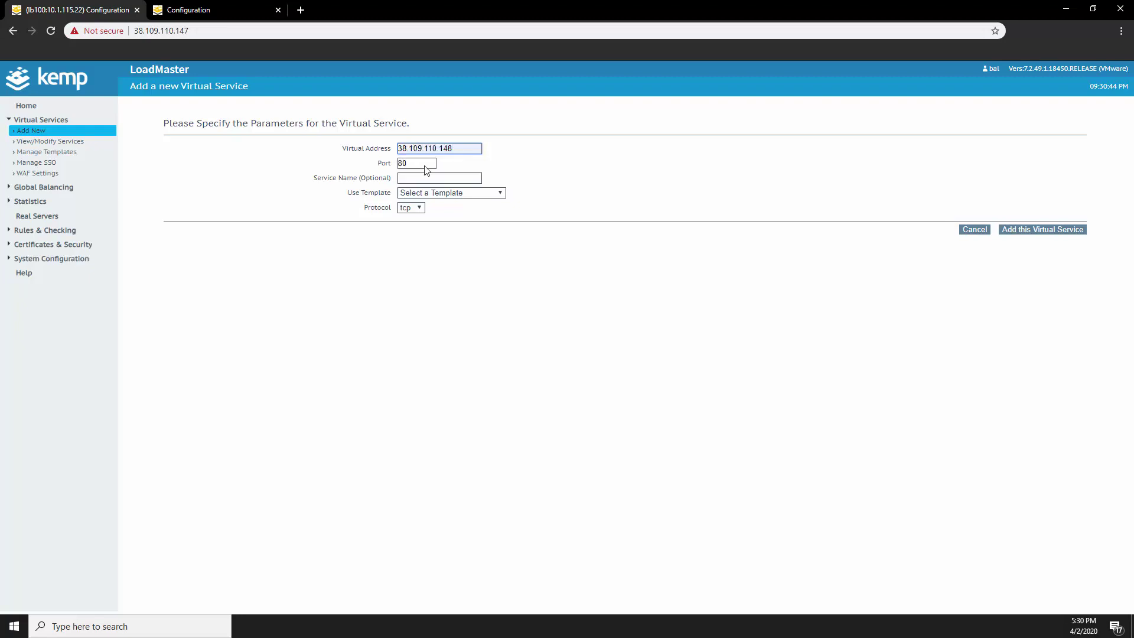
left_click(461, 193)
left_click(470, 215)
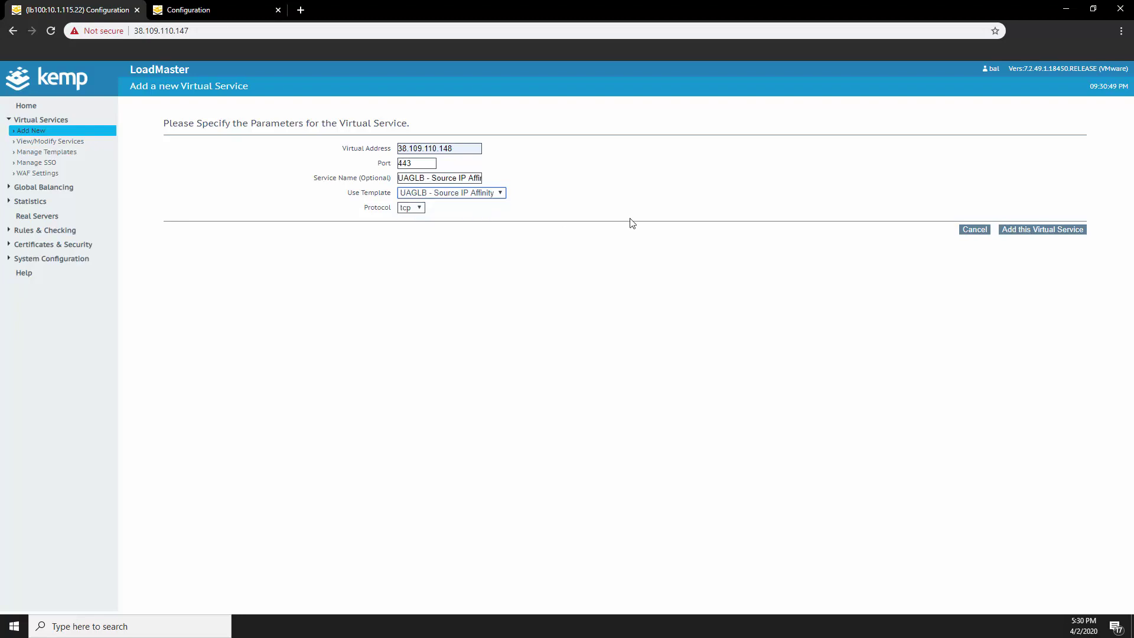
left_click(1024, 231)
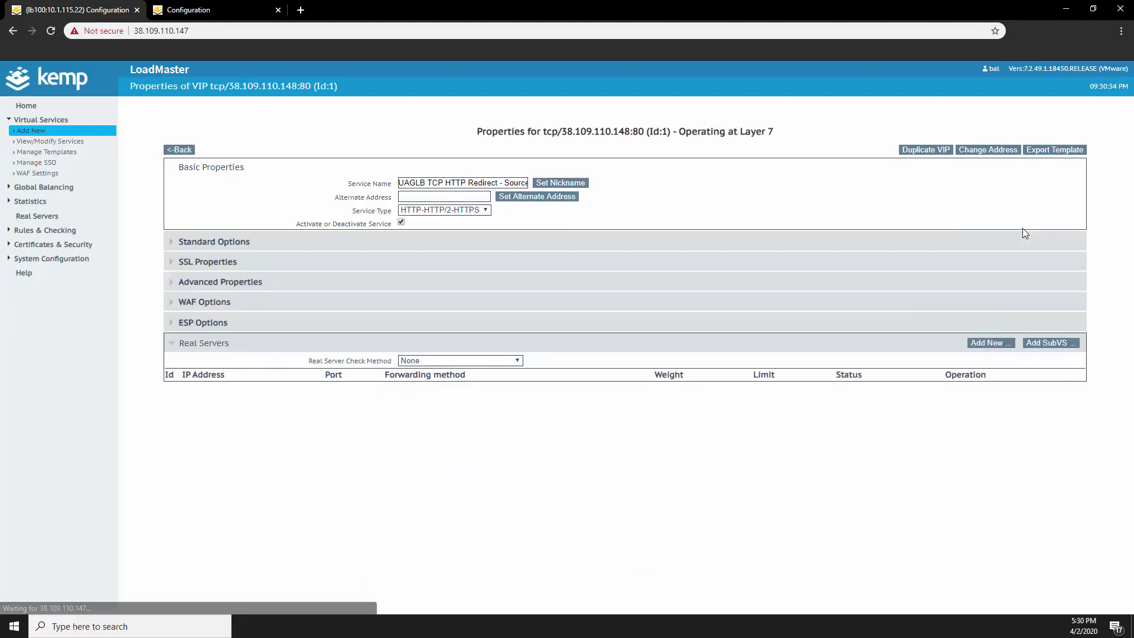
left_click(180, 150)
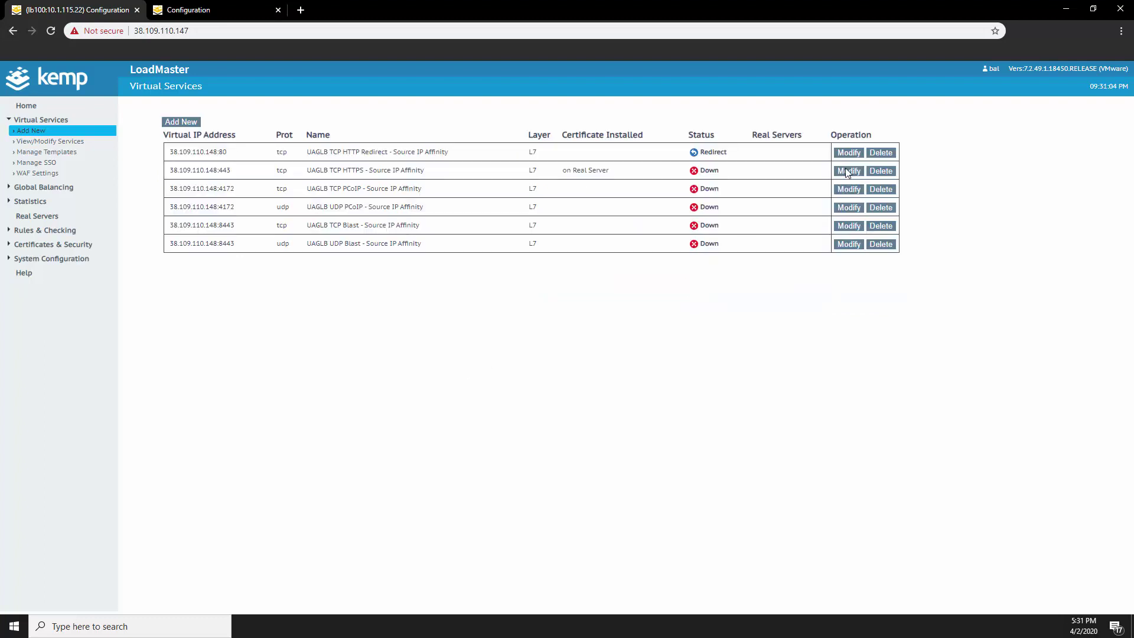
Add real servers 10.1.8.6 and 10.1.8.7 to the 443 HTTPS UAGLB service
left_click(844, 168)
left_click(989, 325)
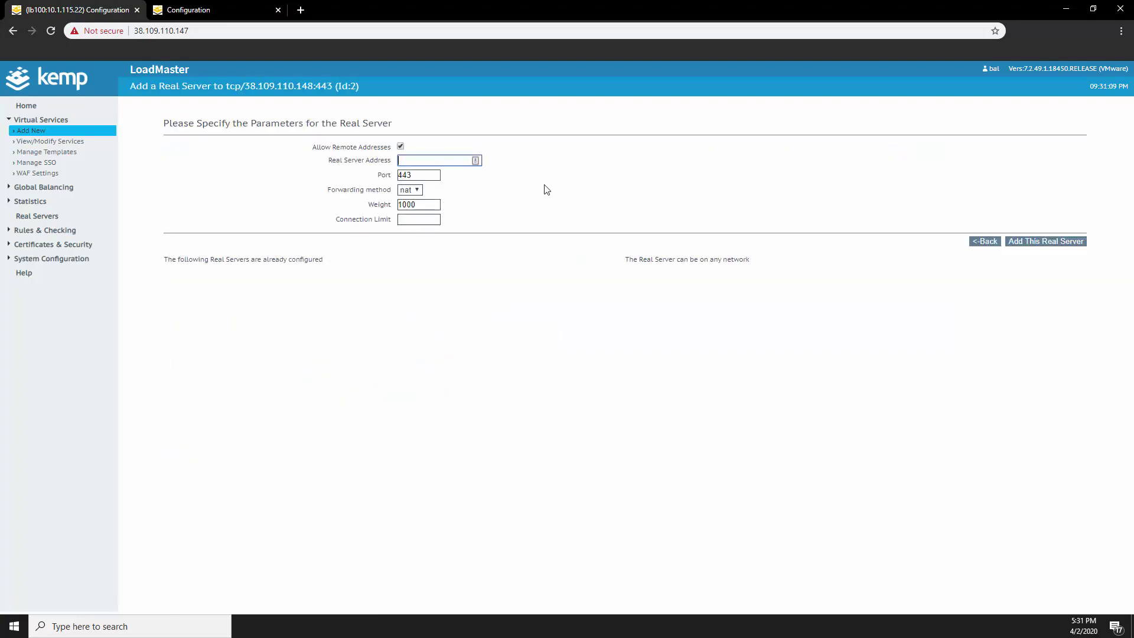
type("10.1")
left_click(462, 182)
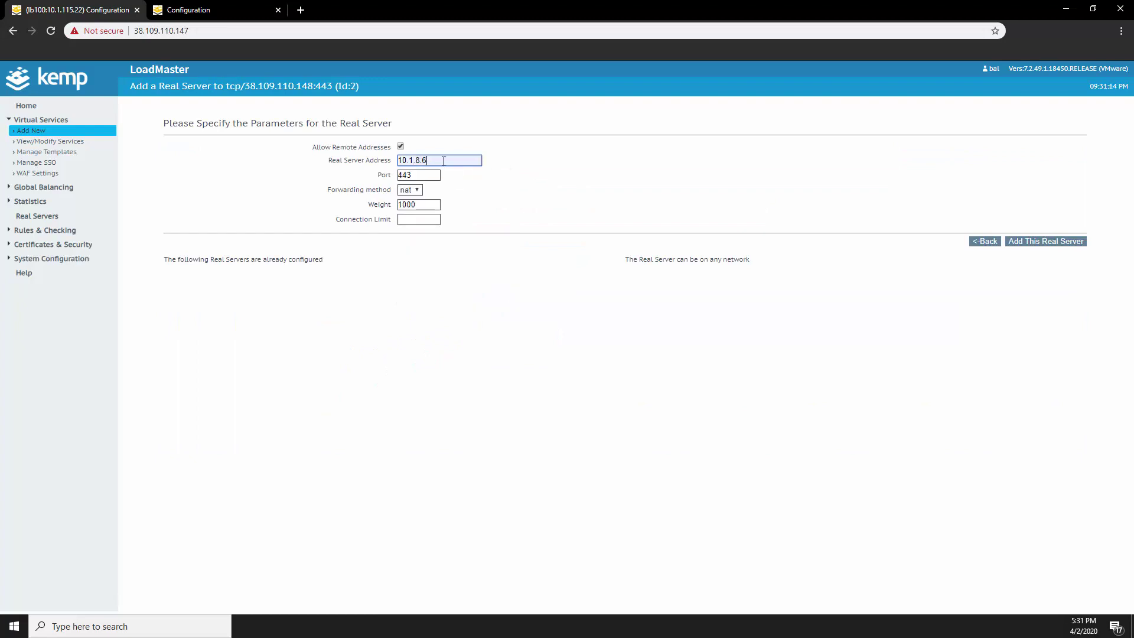
left_click(1050, 241)
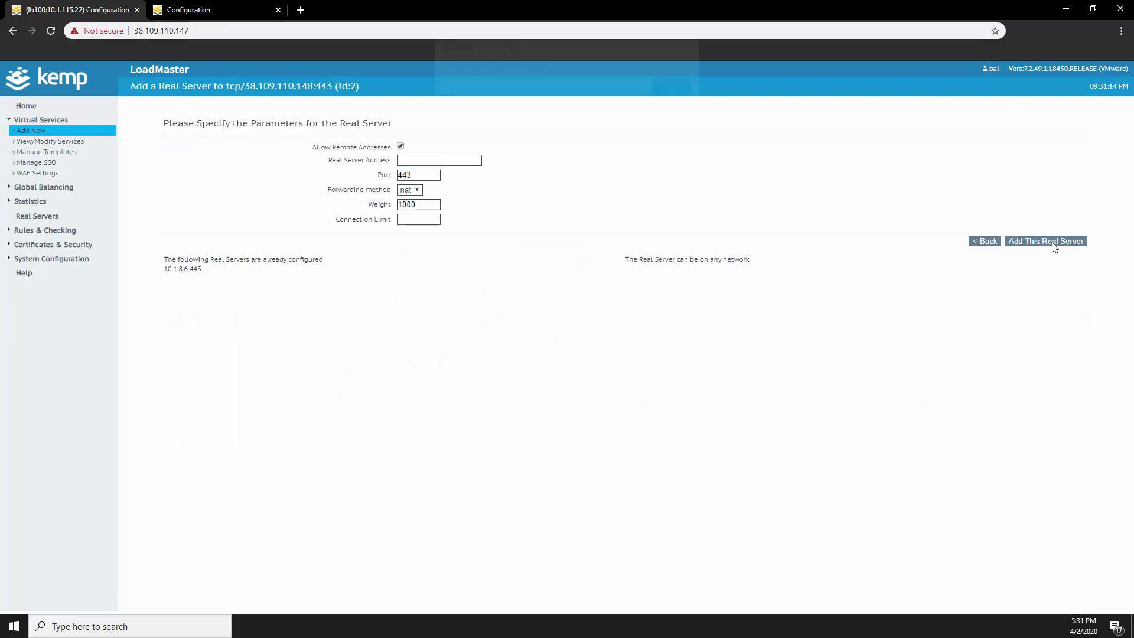
left_click(447, 160)
left_click(466, 203)
left_click(1017, 241)
key("Return")
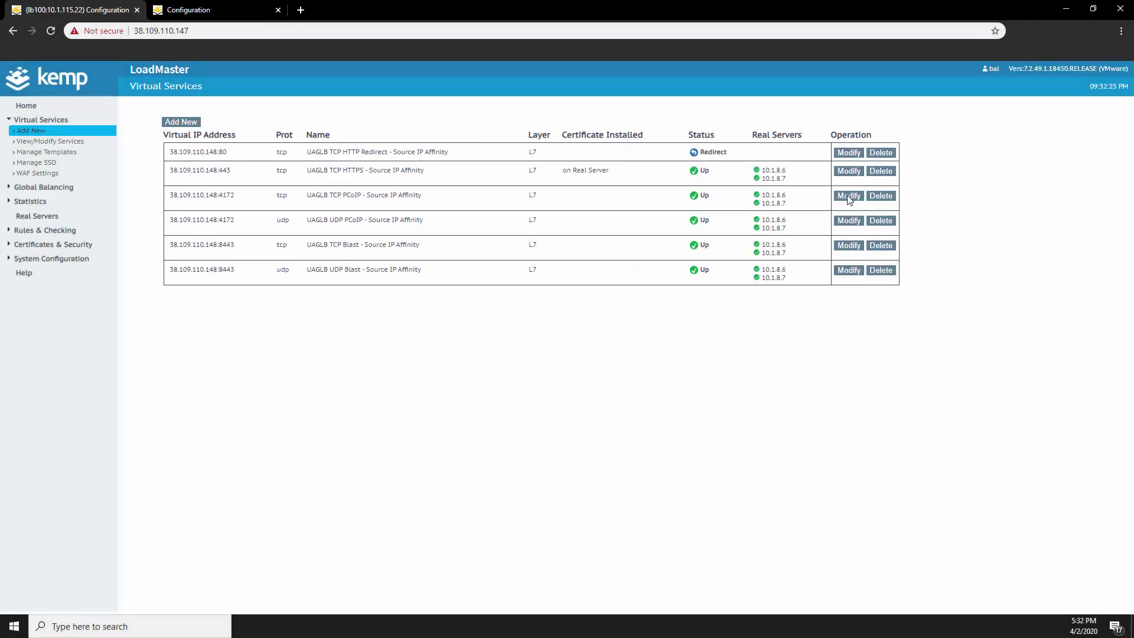
Set the TCP PCoIP 4172 service to port-follow tcp/38.109.110.148:443
left_click(847, 195)
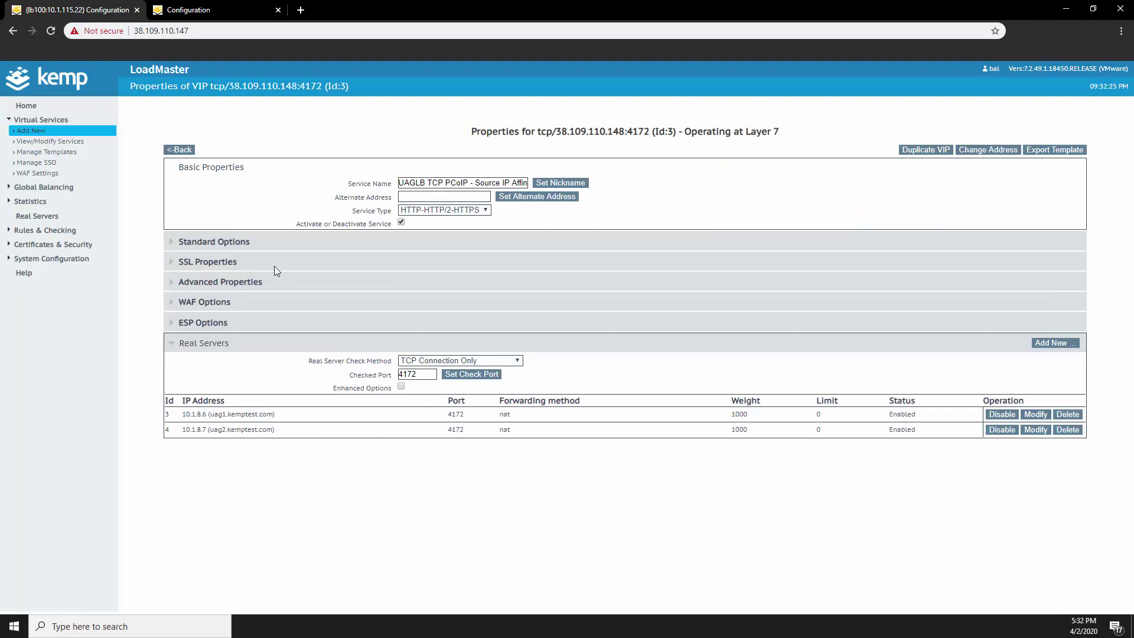
left_click(183, 287)
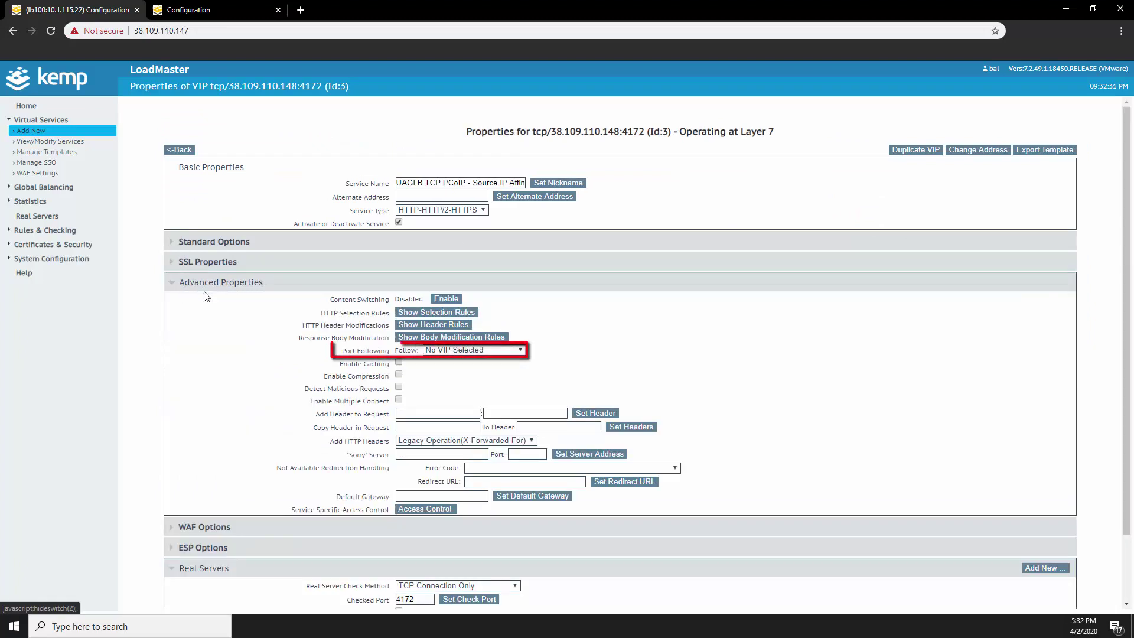
left_click(487, 352)
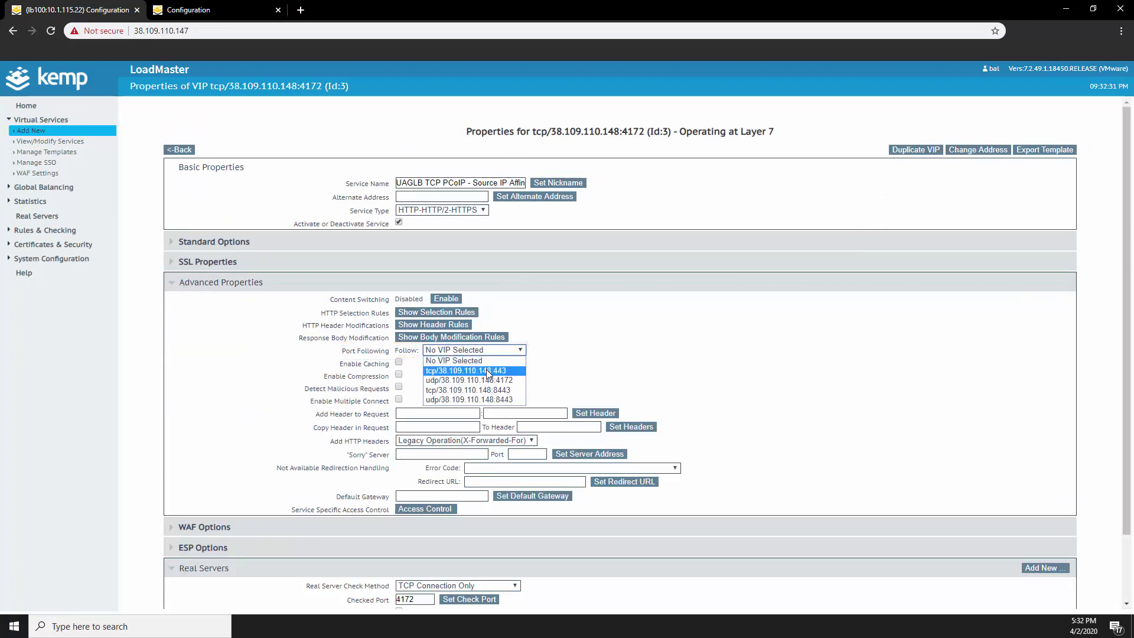
left_click(487, 370)
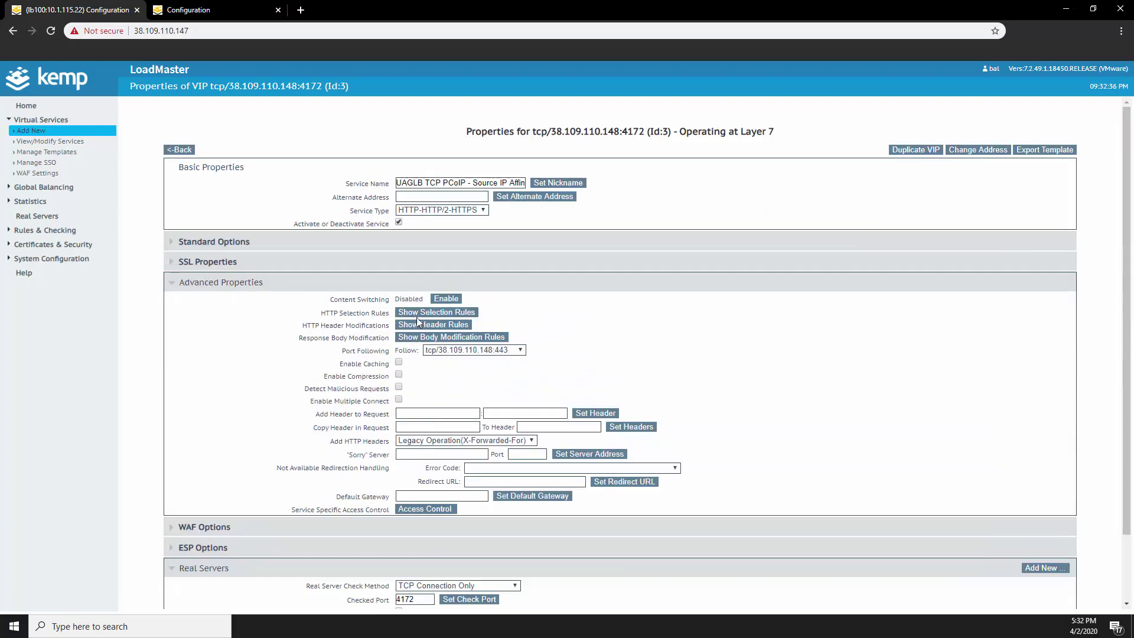
left_click(180, 150)
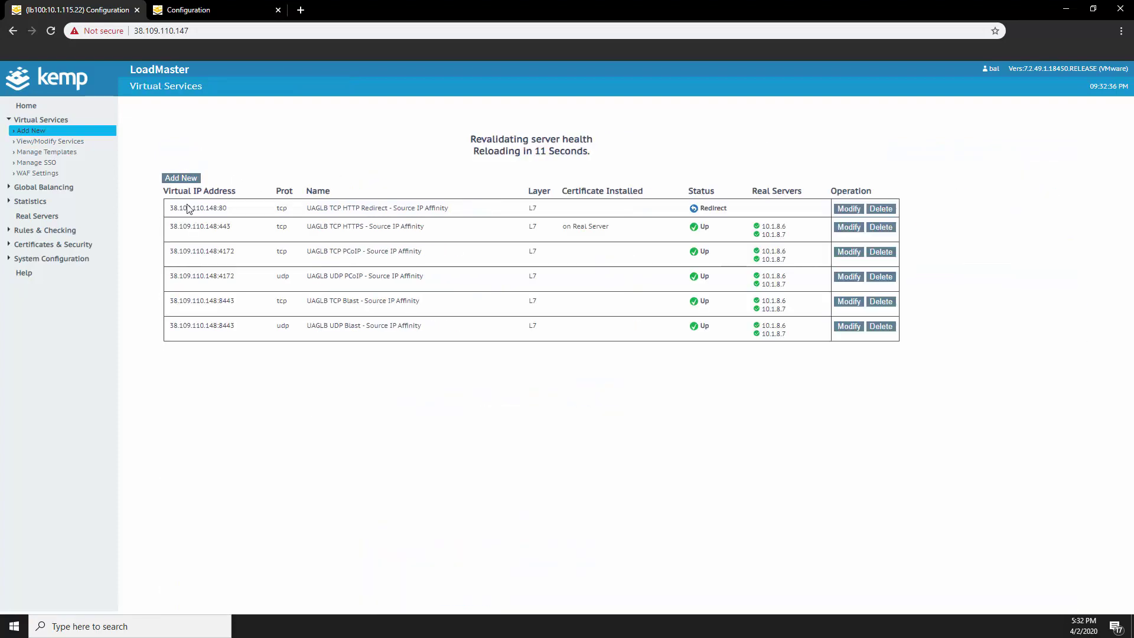
Set the TCP Blast 8443 service to port-follow tcp/38.109.110.148:443 as well
left_click(840, 303)
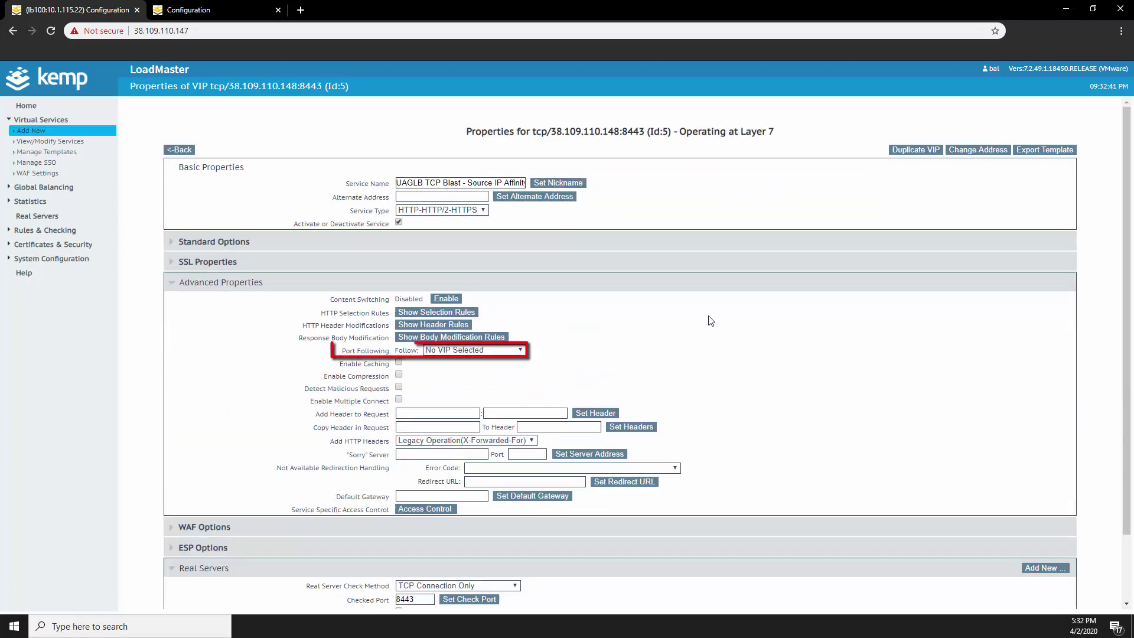
left_click(484, 349)
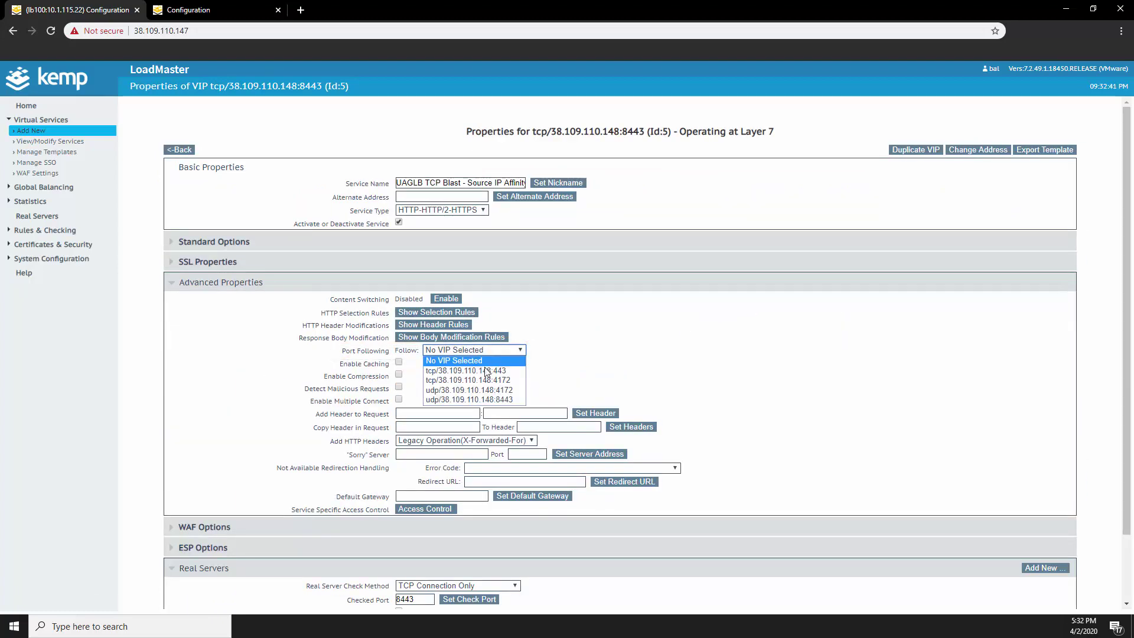
left_click(485, 374)
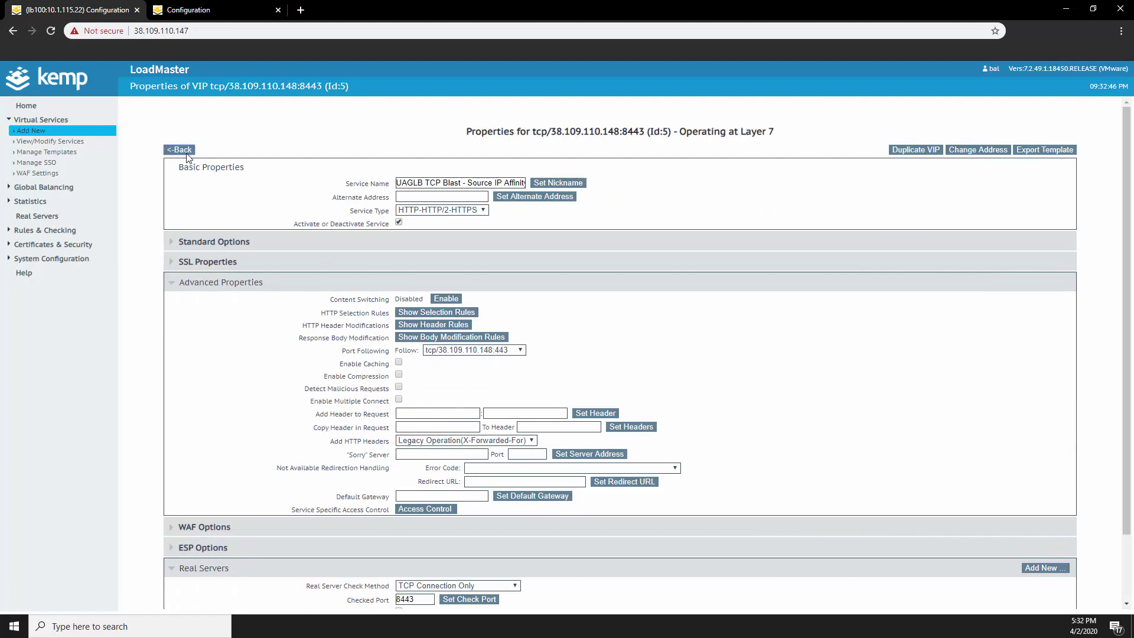
left_click(186, 150)
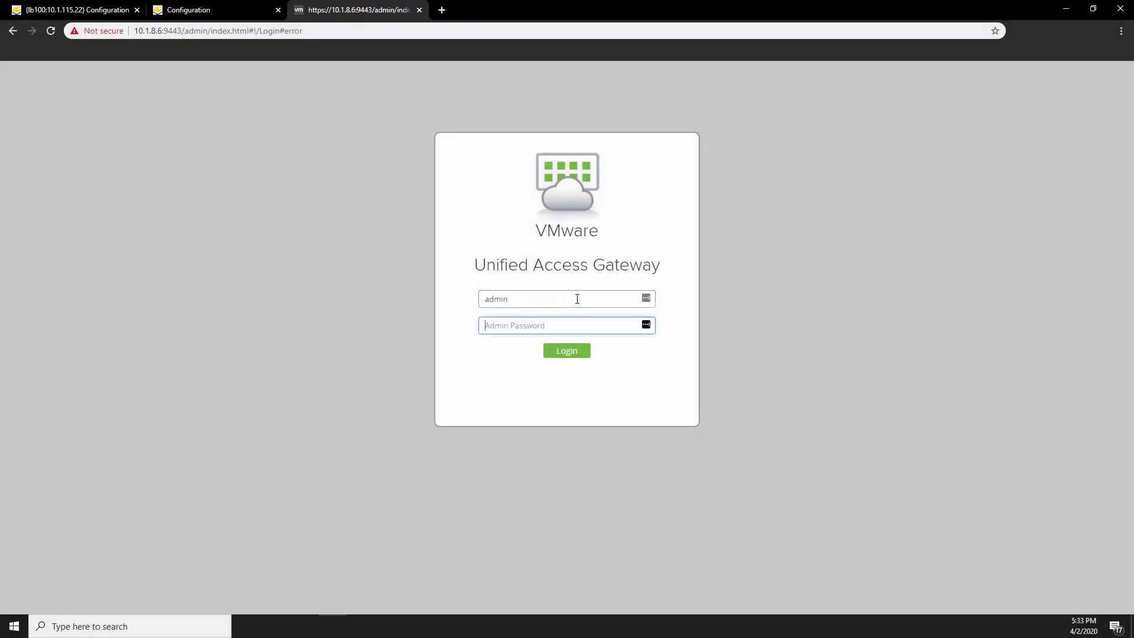
On the first UAG (10.1.8.6), change the Blast External URL port to 8443 and save the Horizon settings
type("••")
key("Return")
left_click(851, 319)
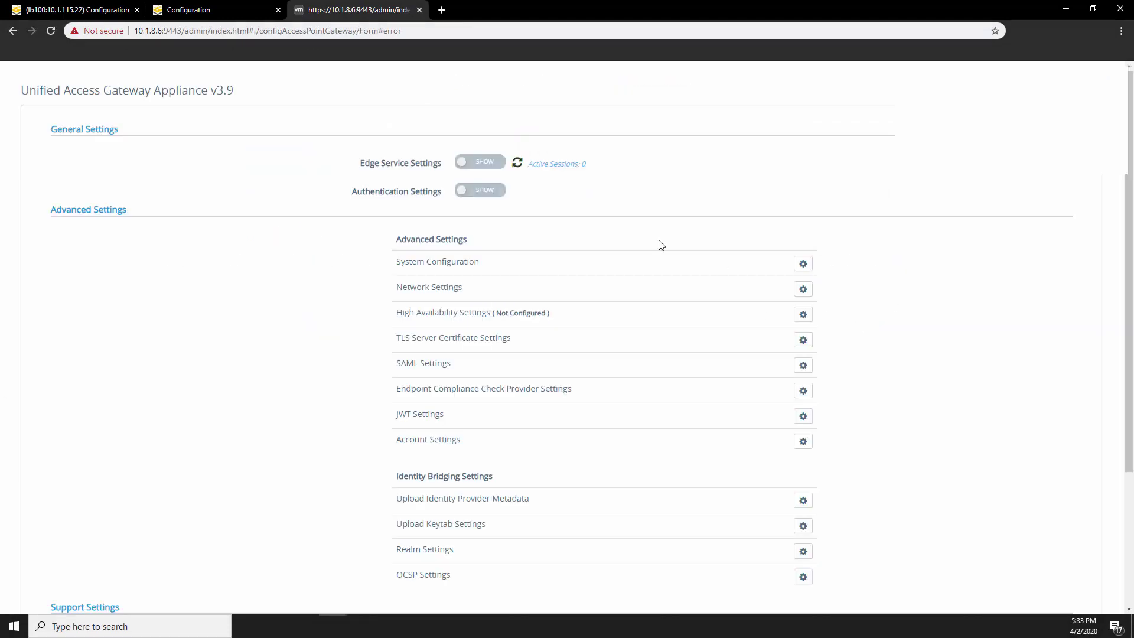
left_click(481, 163)
left_click(746, 193)
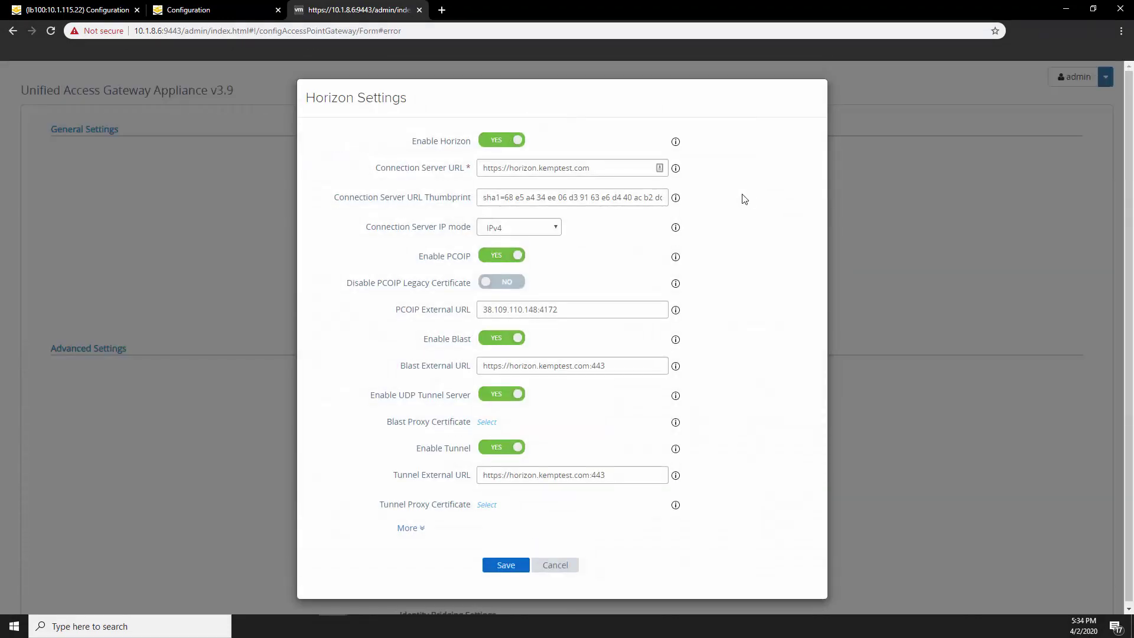
left_click(592, 365)
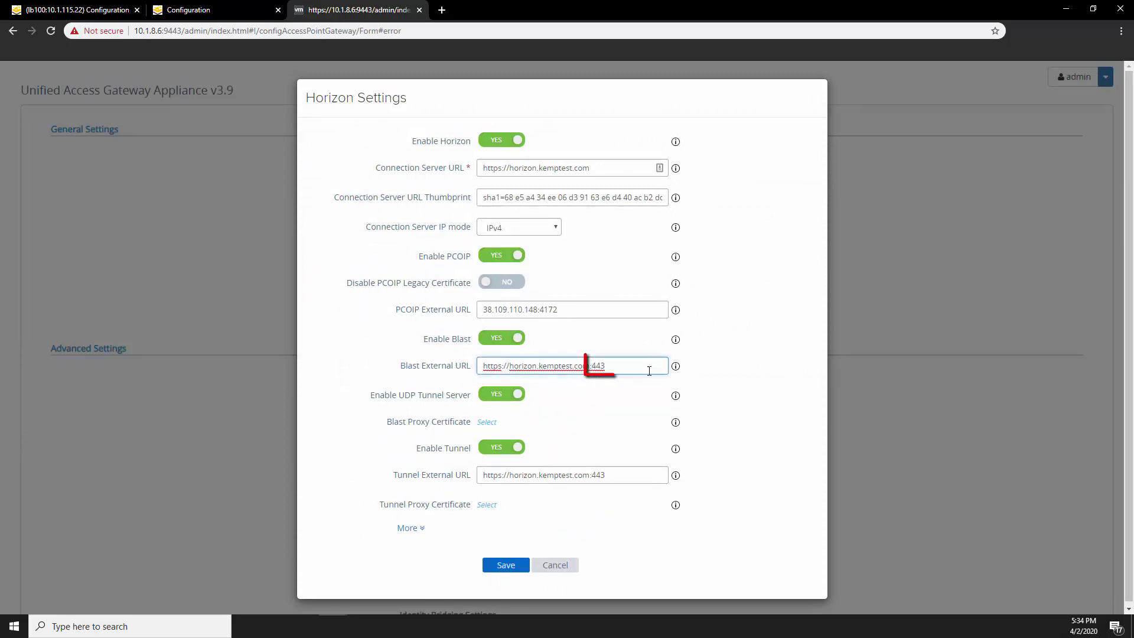
type("8")
left_click(522, 566)
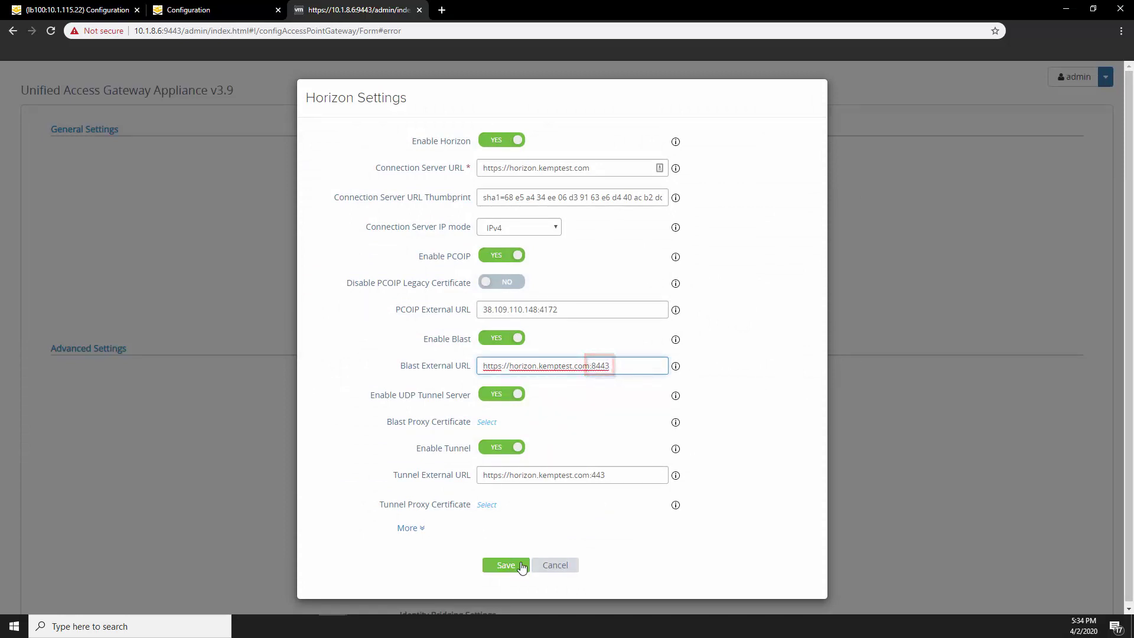
Sign in to the second UAG (10.1.8.7) as admin and save its Horizon settings
left_click(442, 10)
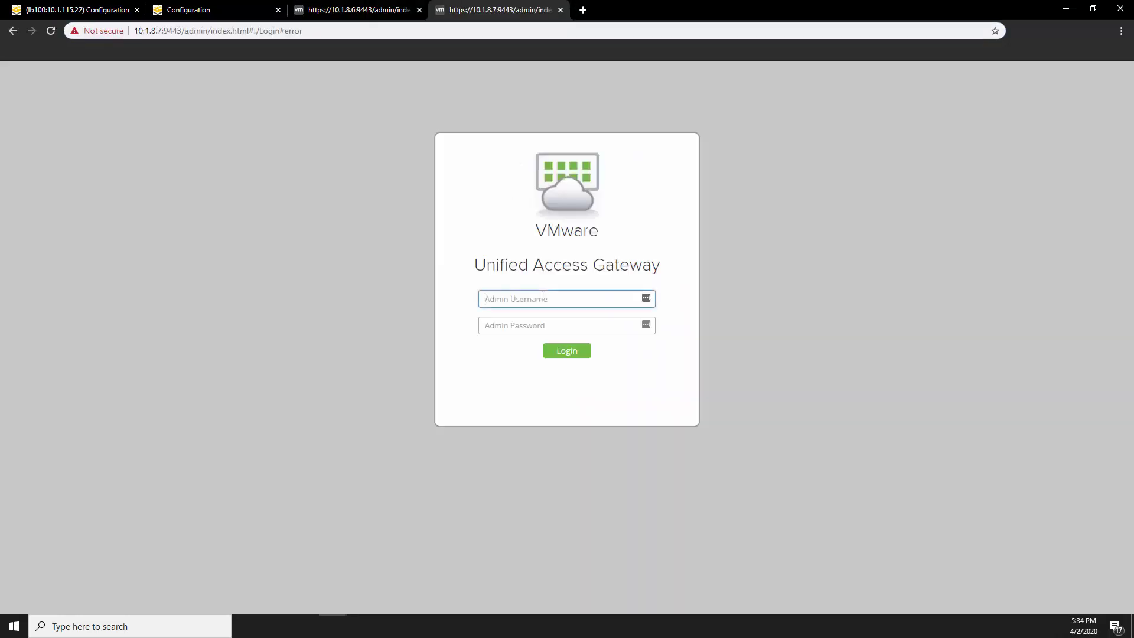
left_click(542, 295)
type("admin")
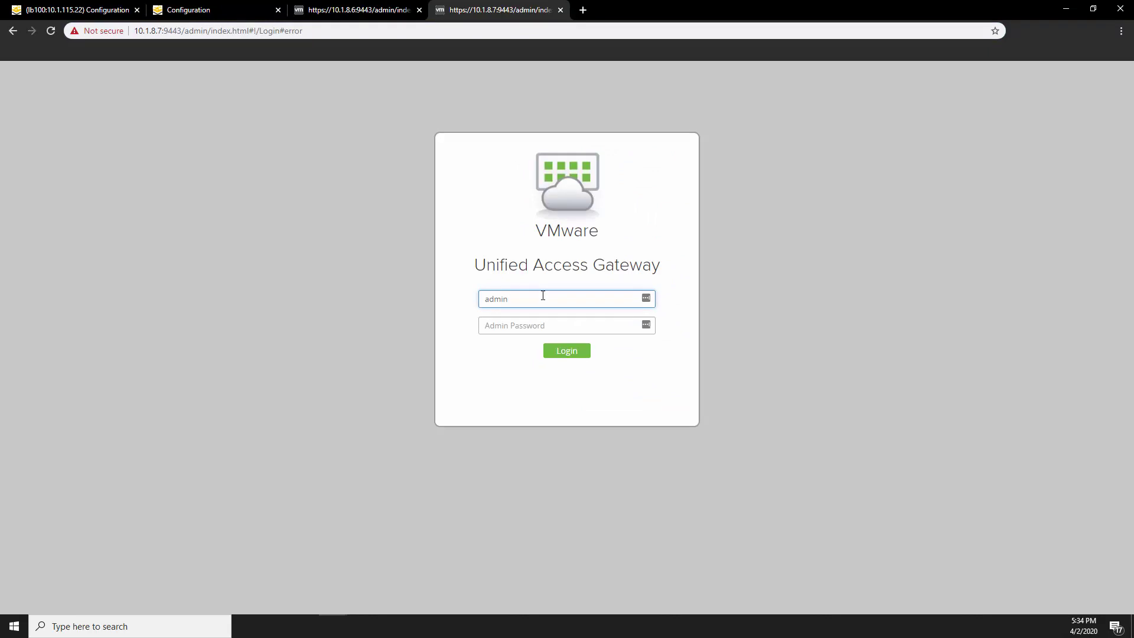
key("Tab")
type("P")
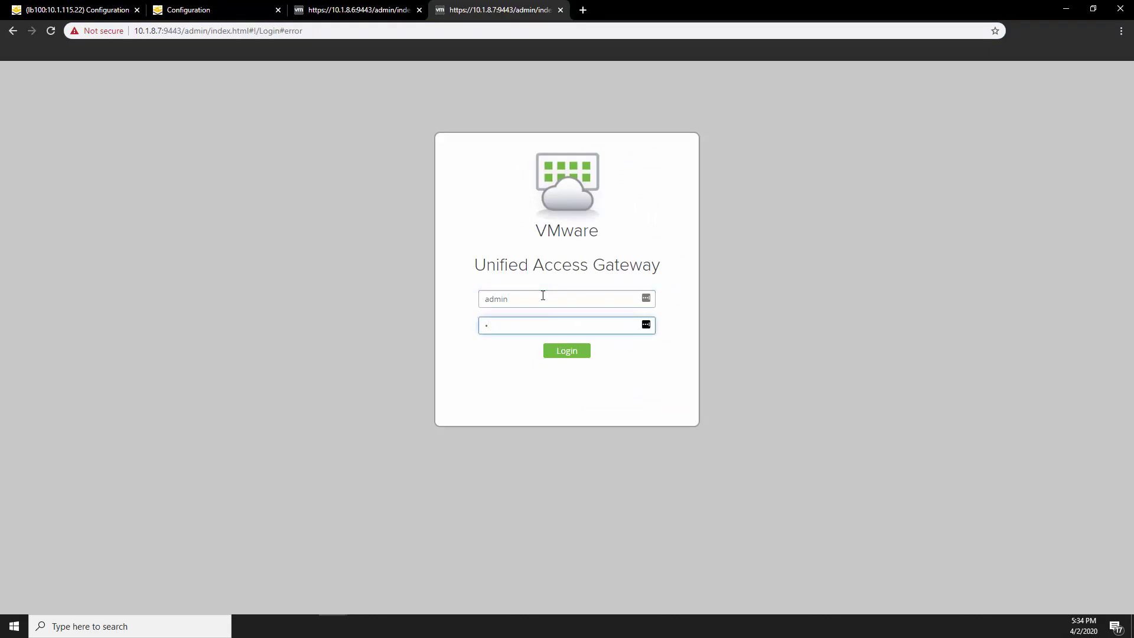
key("Return")
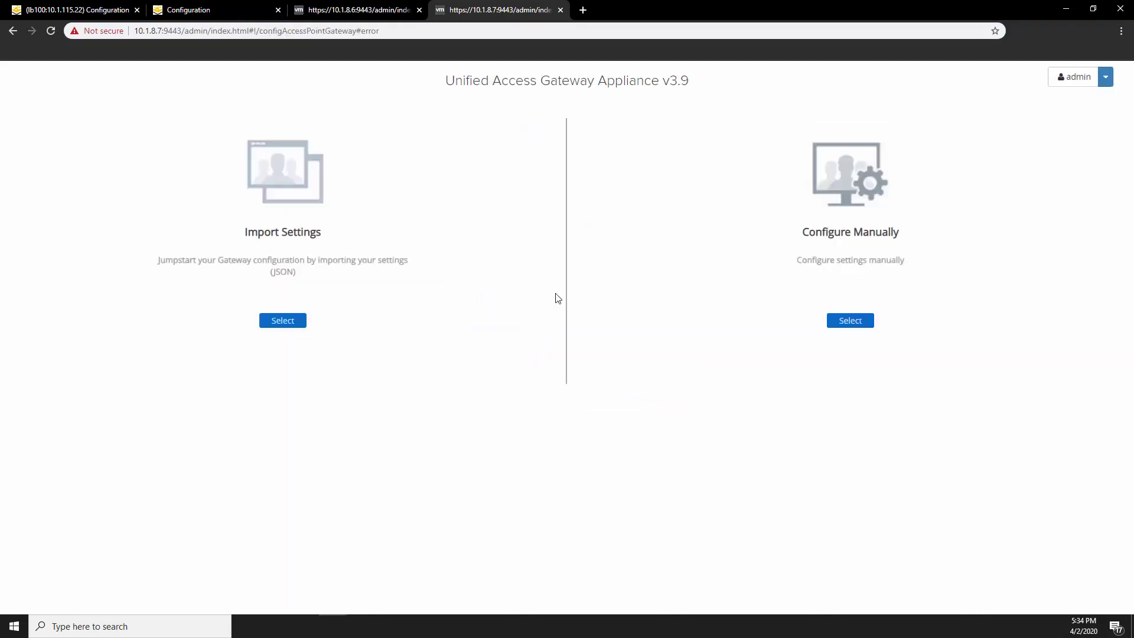
left_click(850, 322)
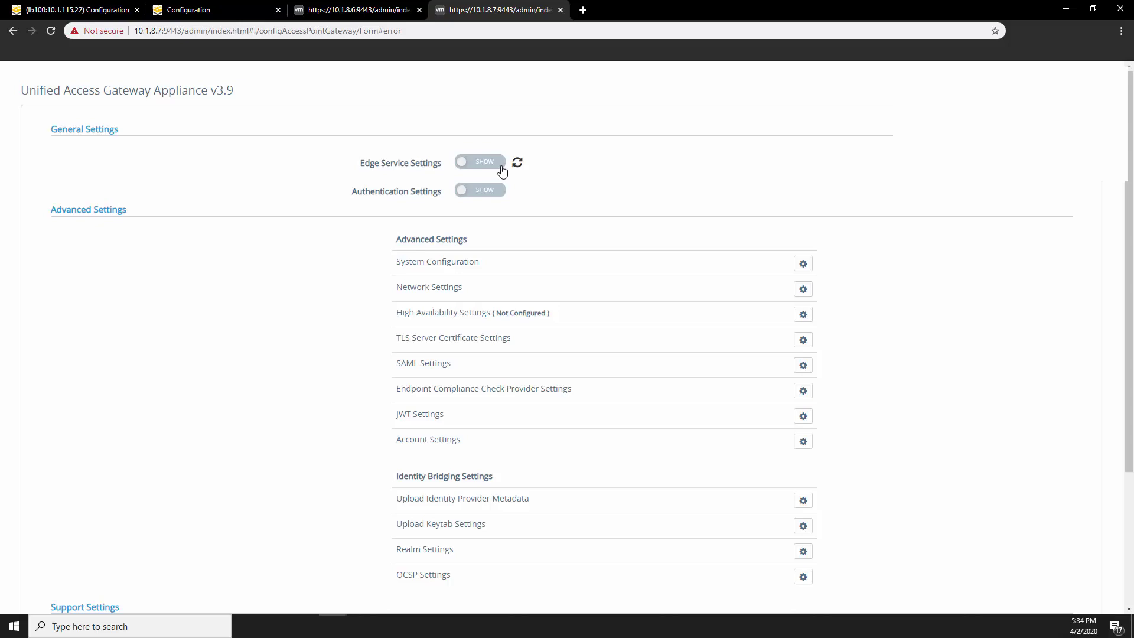
left_click(496, 166)
left_click(750, 195)
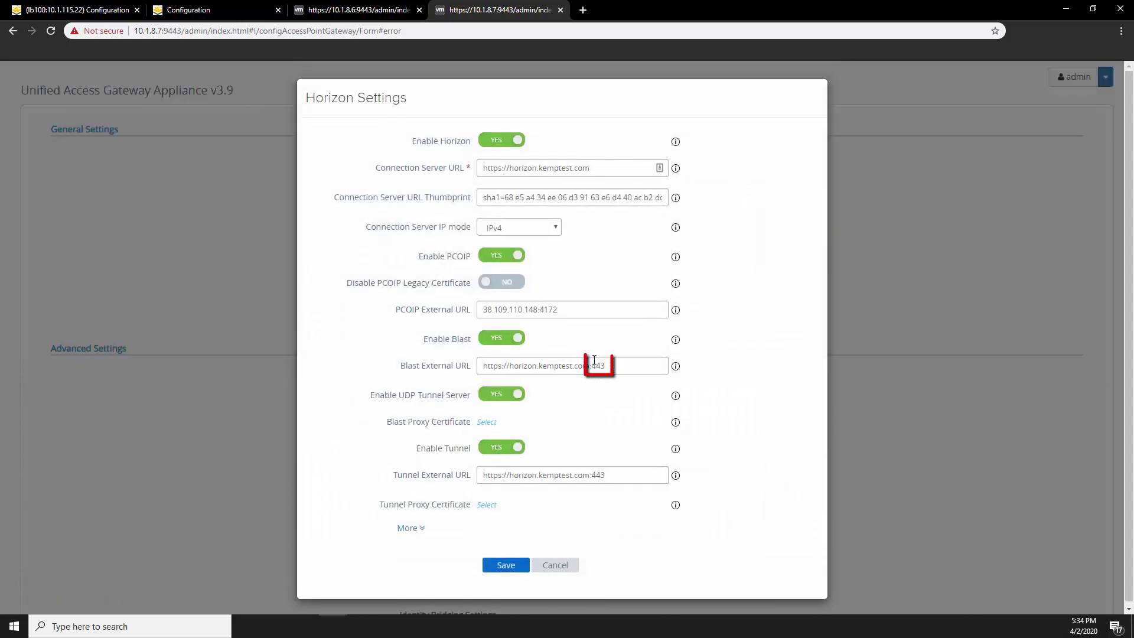
left_click(506, 565)
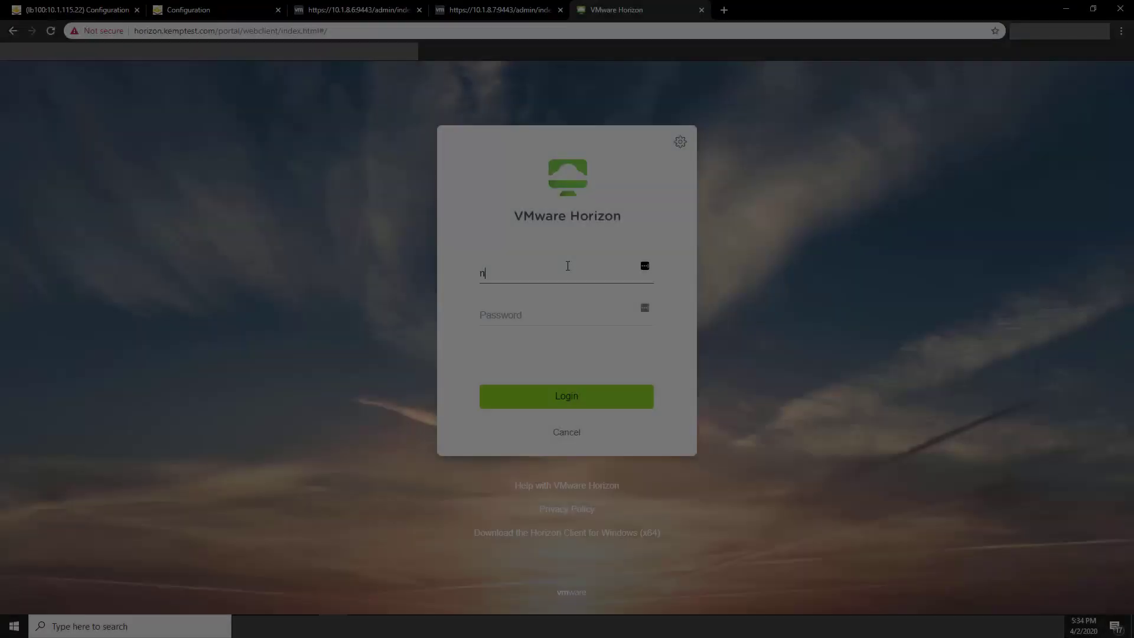
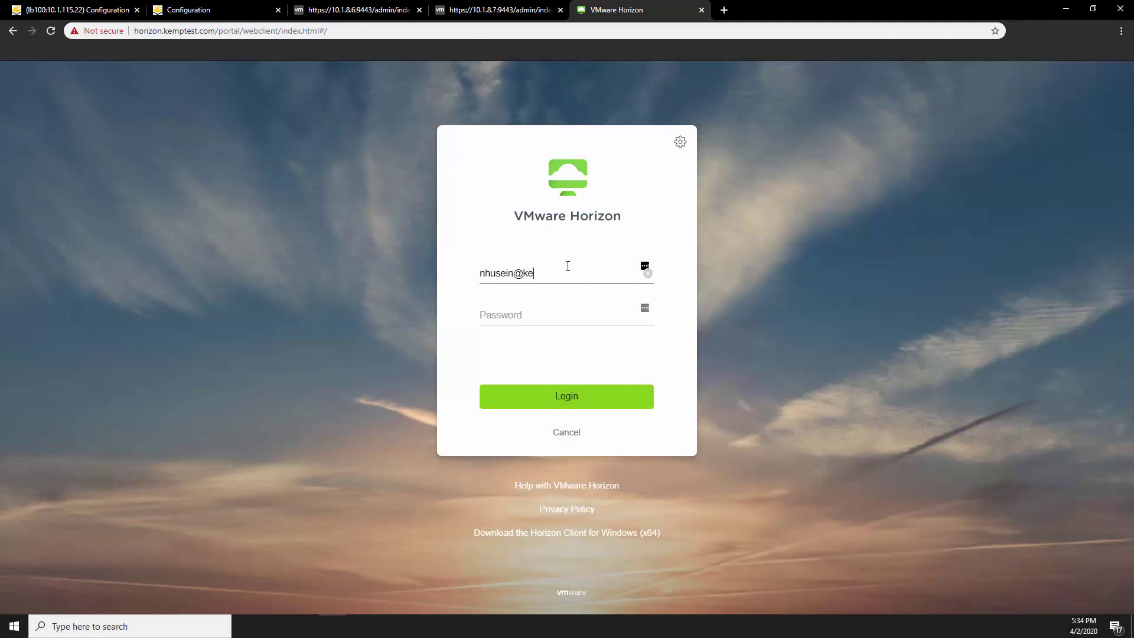
Sign in to the Horizon web portal with the user's e-mail and password and launch the Pool desktop
key("Tab")
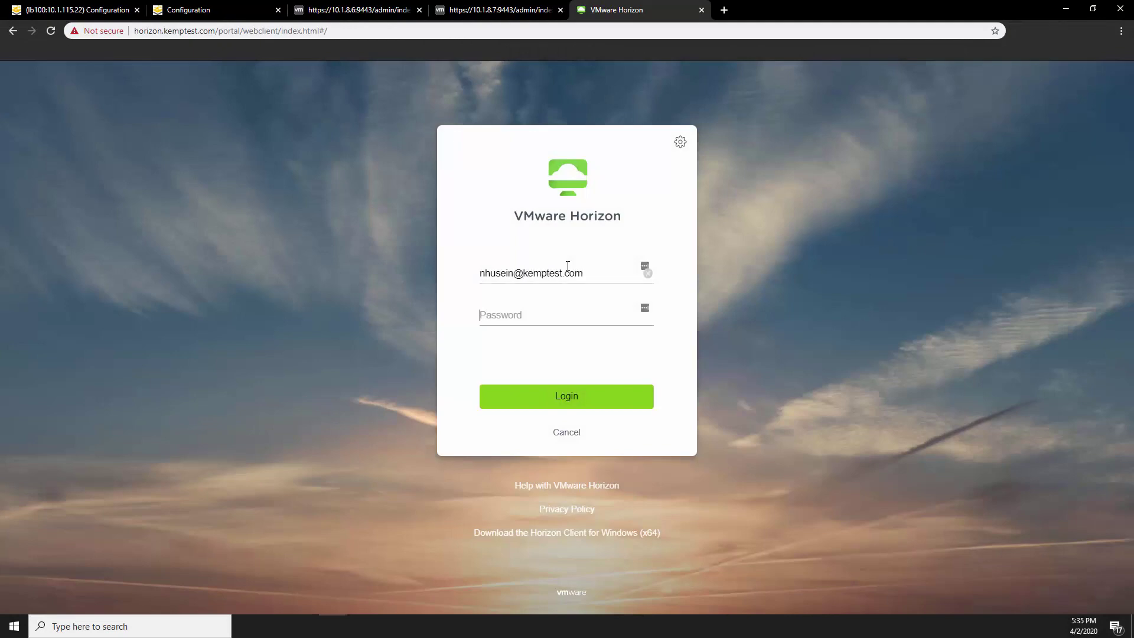
type("****")
left_click(562, 390)
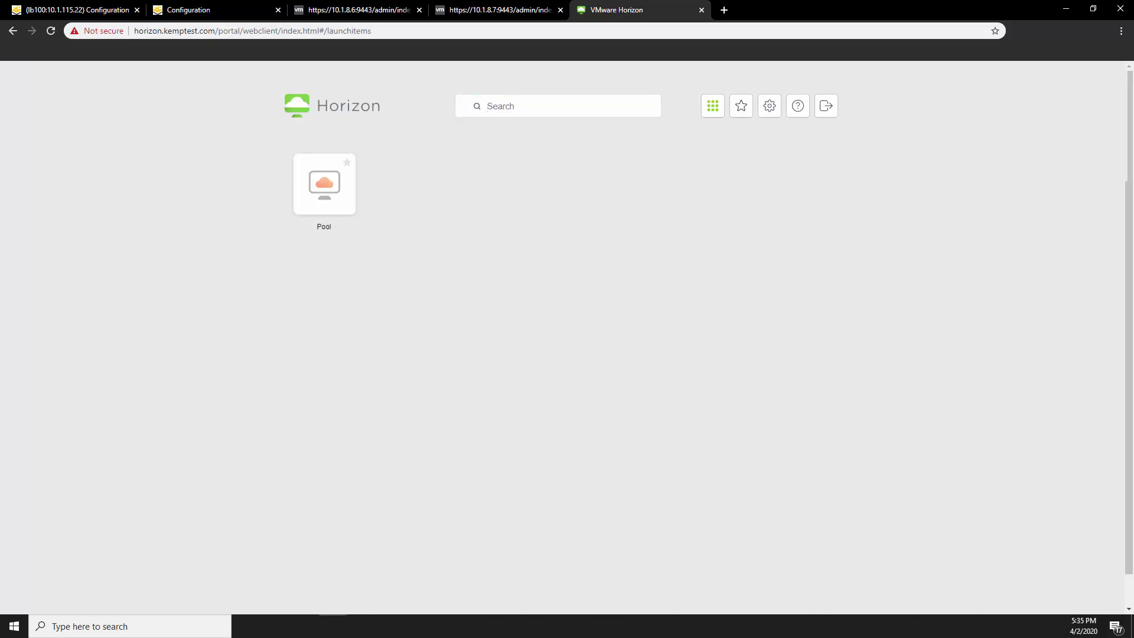
left_click(336, 187)
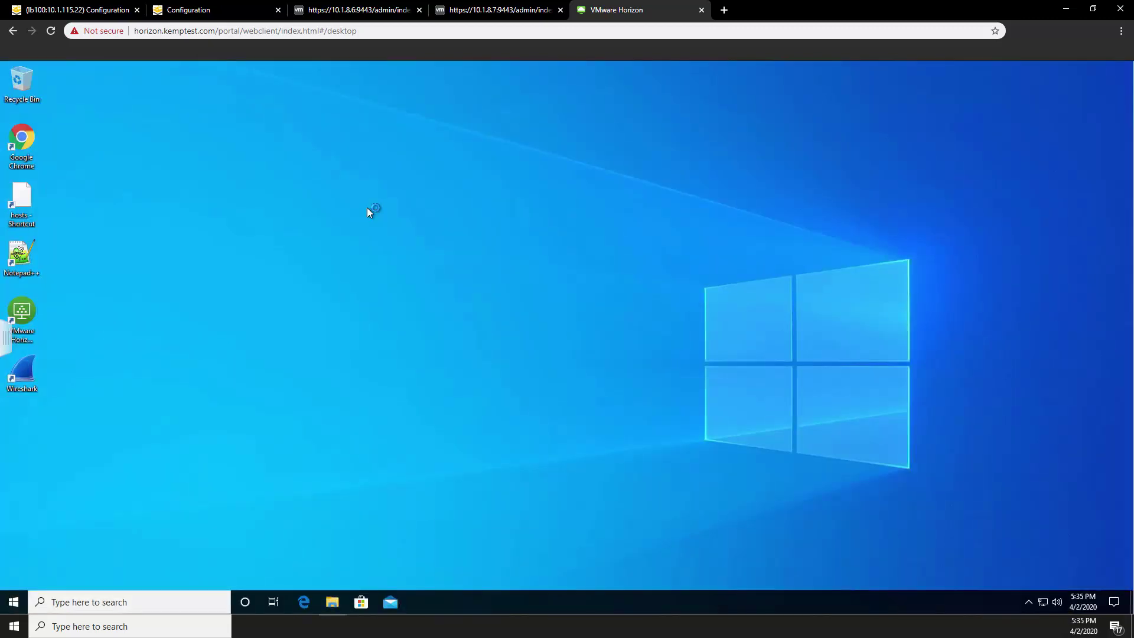
Request log-off of the Pool remote desktop session from the sidebar menu
left_click(4, 338)
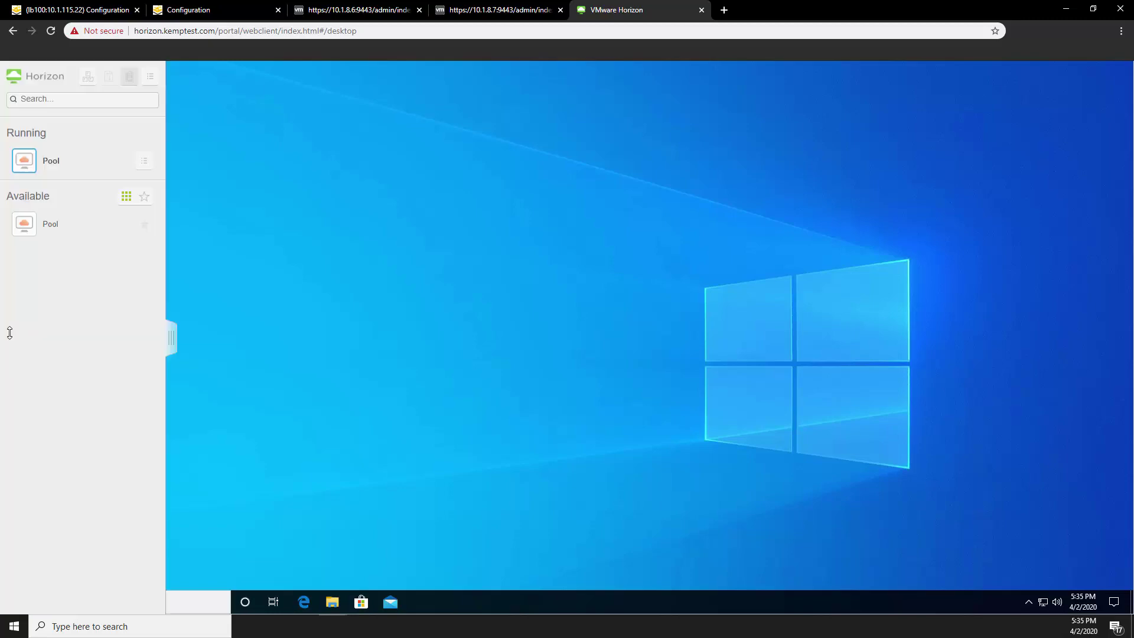
left_click(150, 76)
left_click(189, 151)
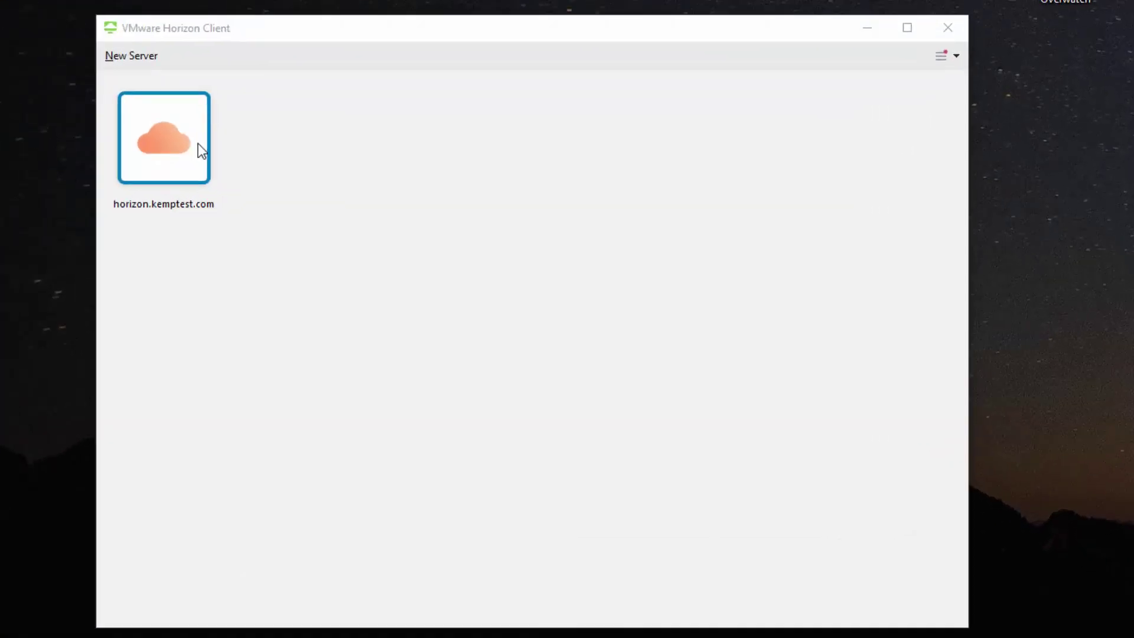
Connect Horizon Client to horizon.kemptest.com despite the certificate warning, sign in, and launch the Pool desktop
double_click(176, 146)
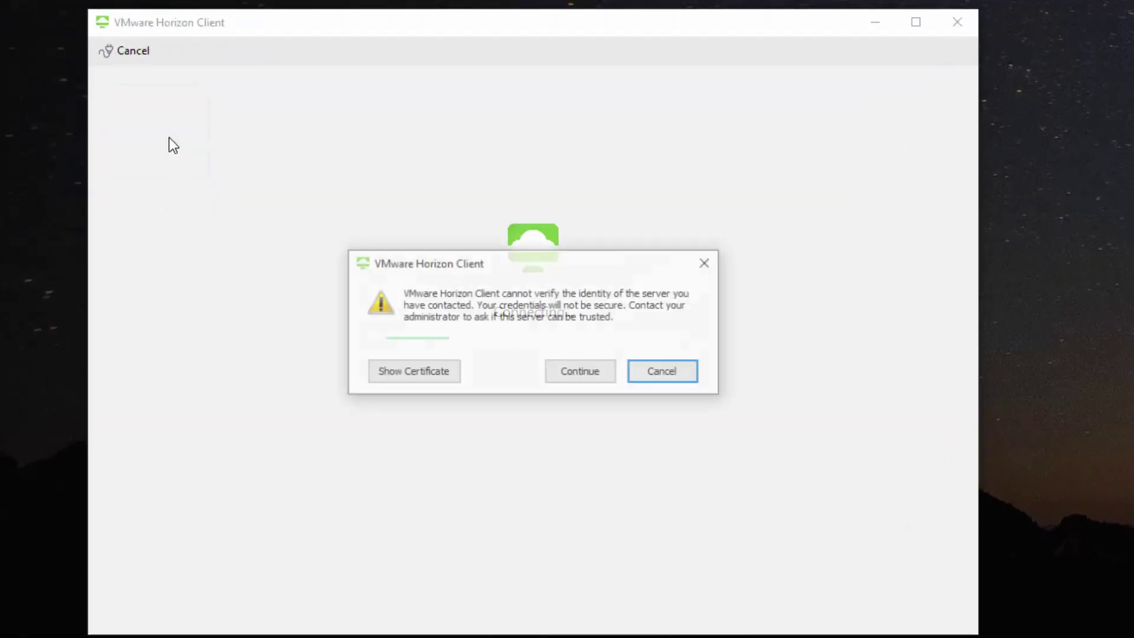
left_click(596, 374)
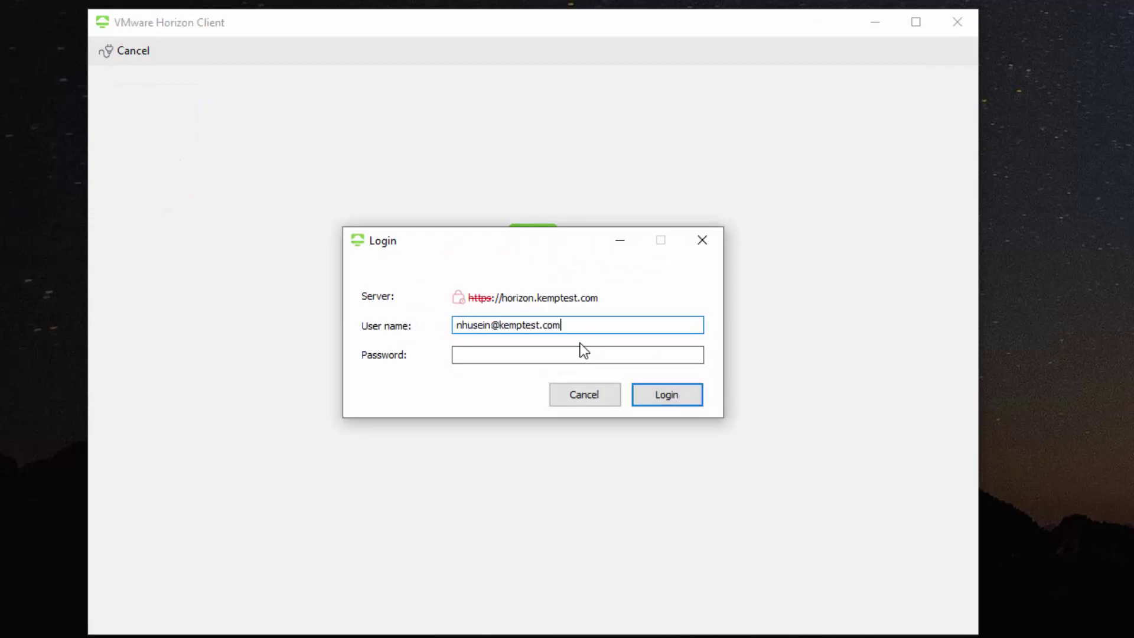
key("Tab")
type("*********")
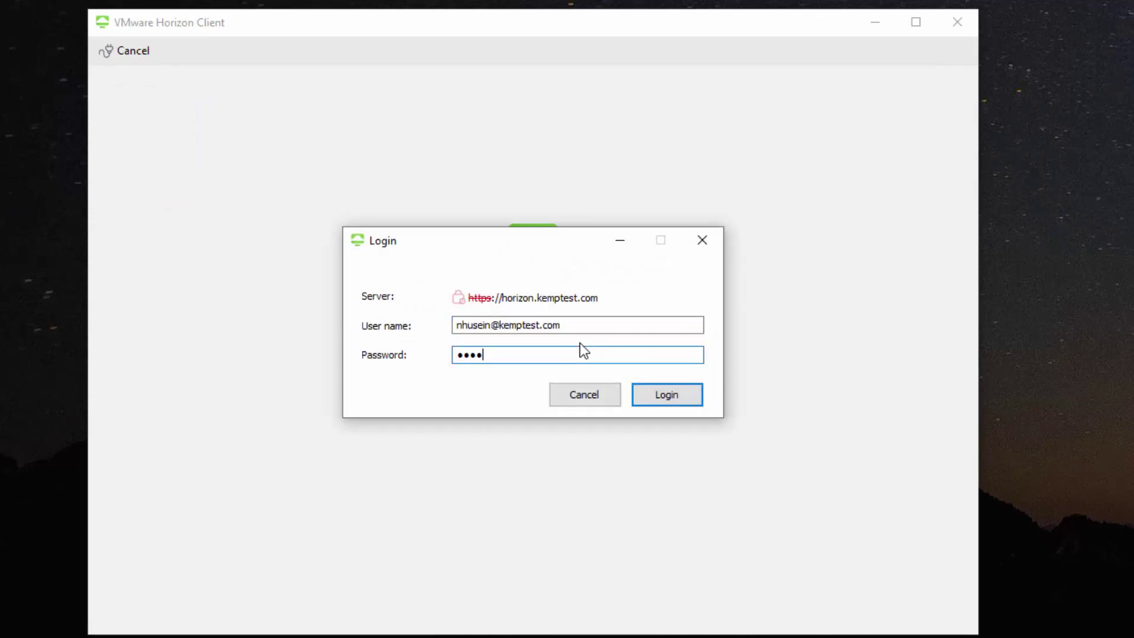
key("Return")
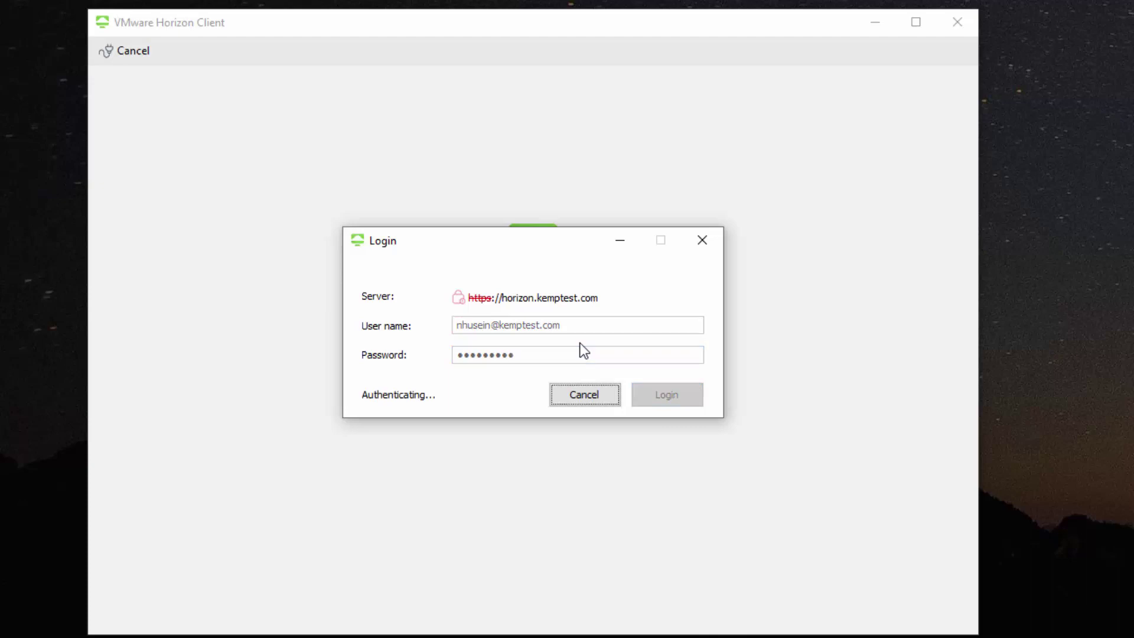
double_click(148, 137)
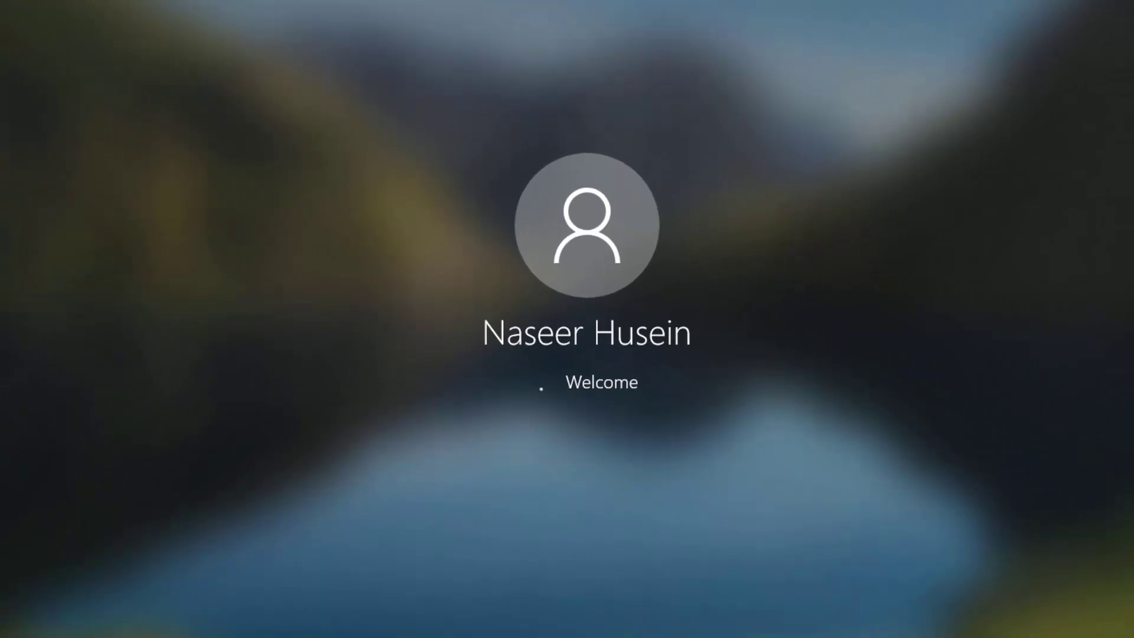
left_click(1039, 358)
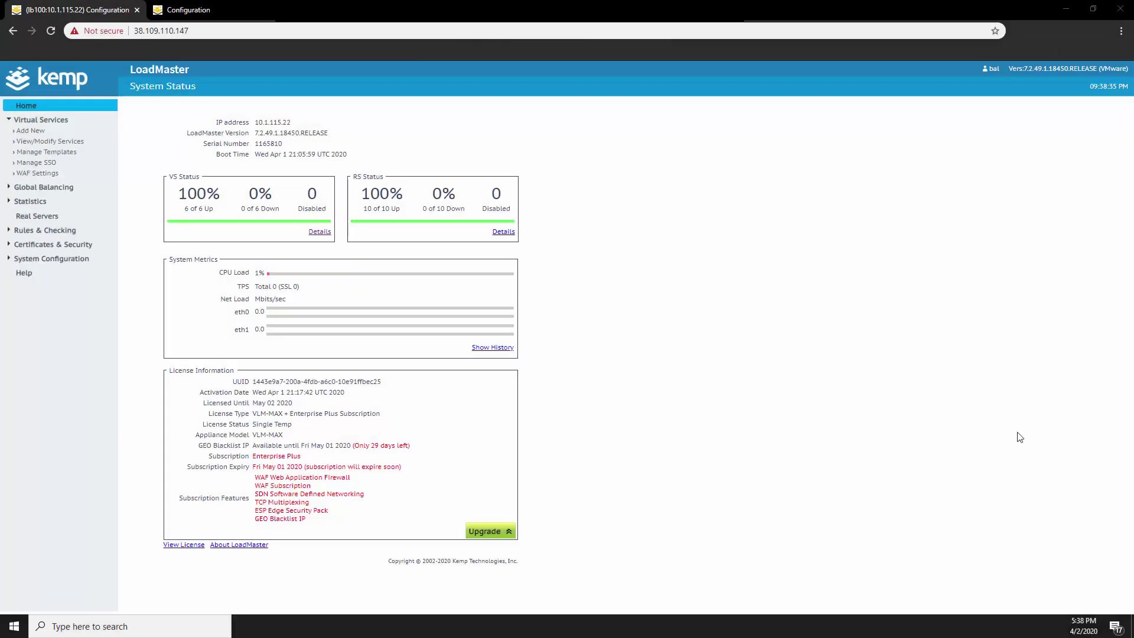
Show LoadMaster's real-time connection statistics broken down per virtual service
left_click(33, 204)
left_click(34, 211)
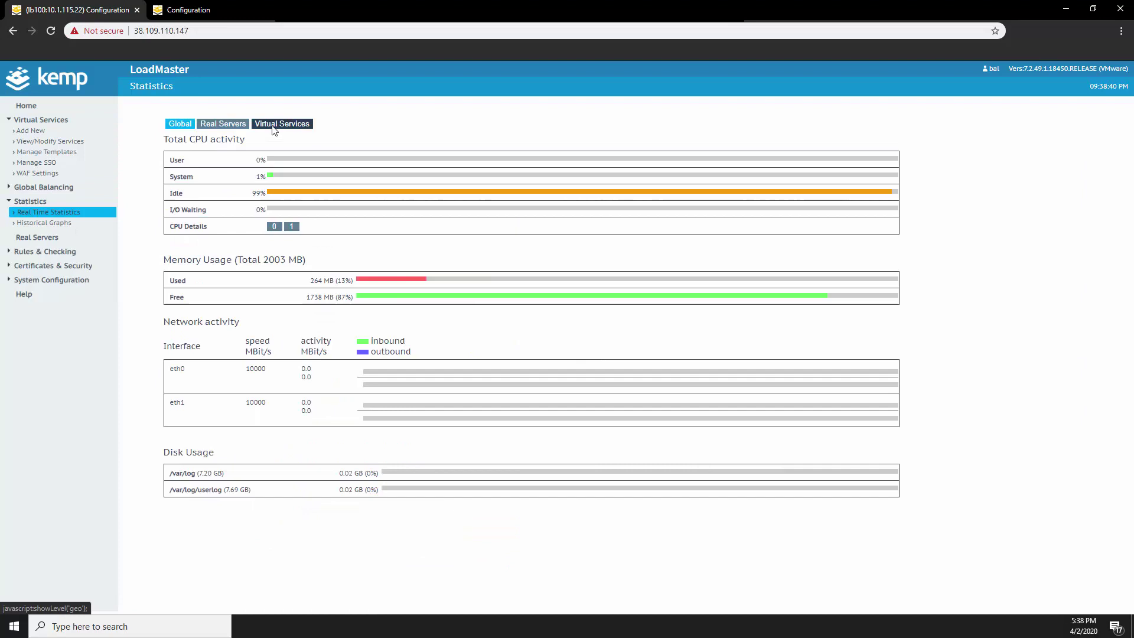
left_click(274, 125)
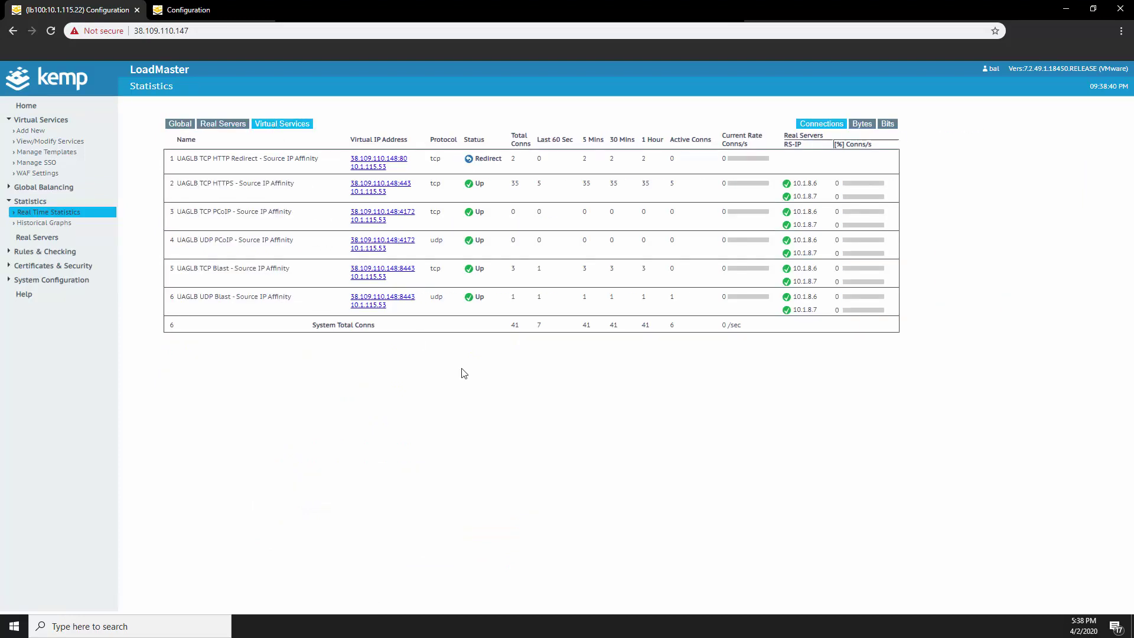